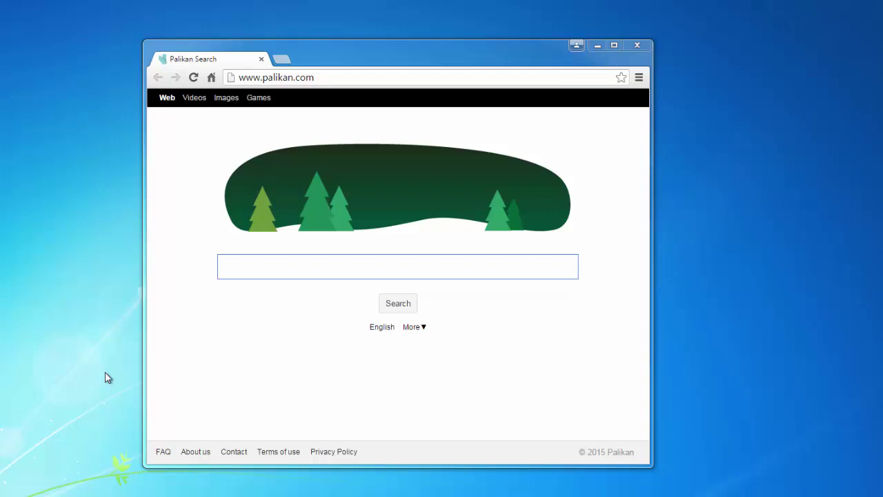
# Move the Chrome window showing Palikan Search slightly upward.
pyautogui.moveTo(371, 56)
pyautogui.mouseDown()
pyautogui.moveTo(374, 32)
pyautogui.moveTo(379, 62)
pyautogui.mouseUp()
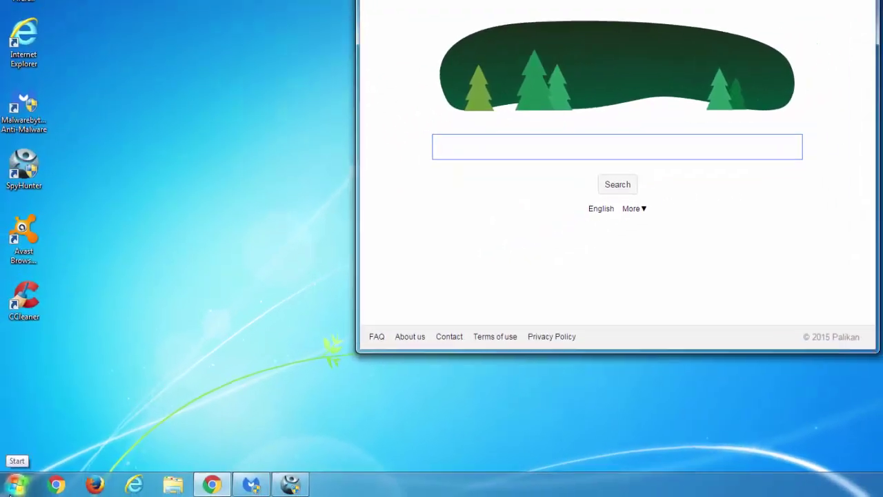
# Uninstall Go_Palikan from Control Panel's Uninstall a program list, then close Control Panel.
pyautogui.click(15, 482)
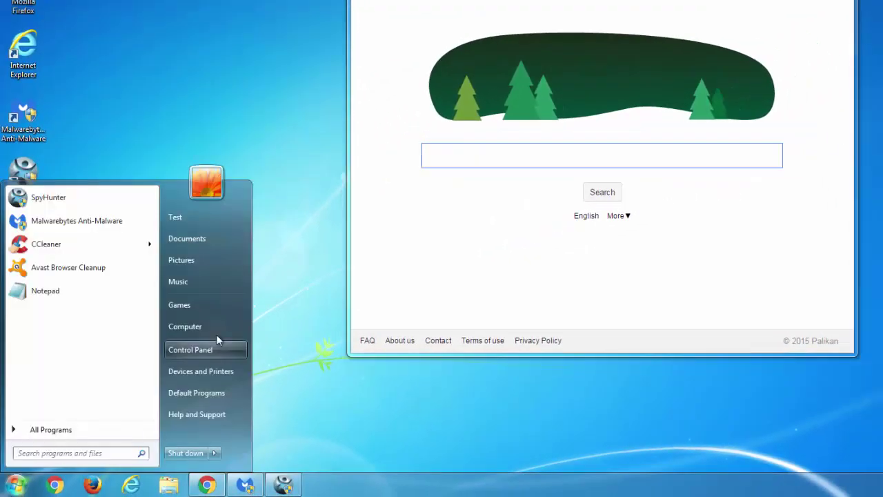
pyautogui.click(202, 349)
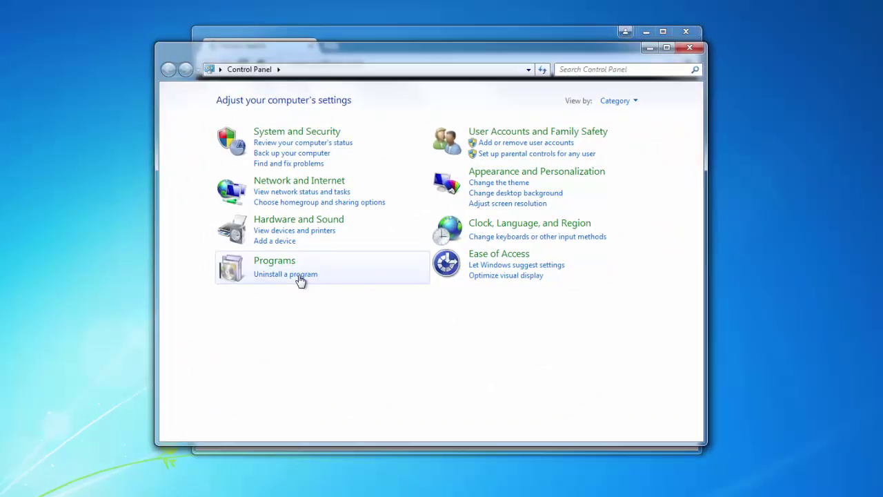
pyautogui.click(279, 275)
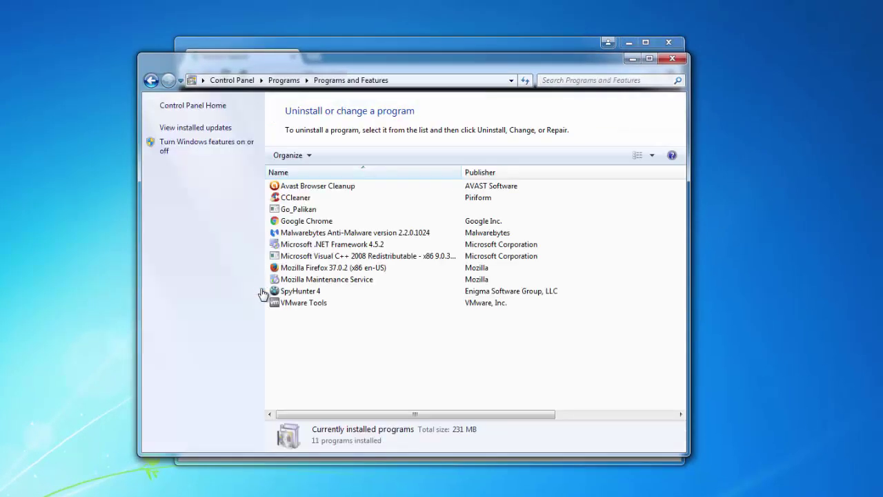
pyautogui.click(308, 215)
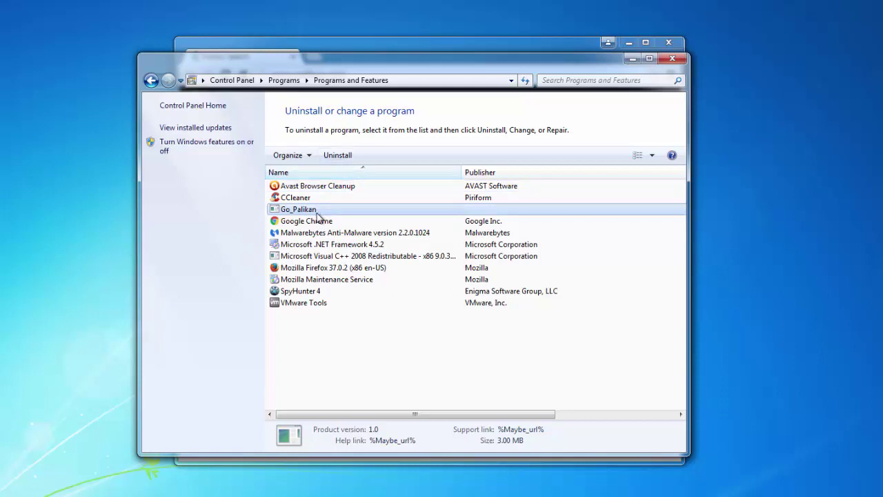
pyautogui.click(339, 156)
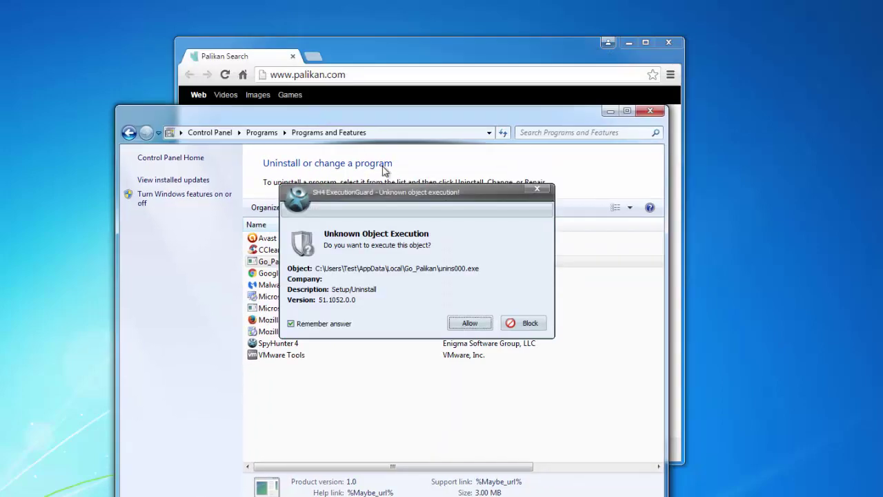
pyautogui.click(472, 320)
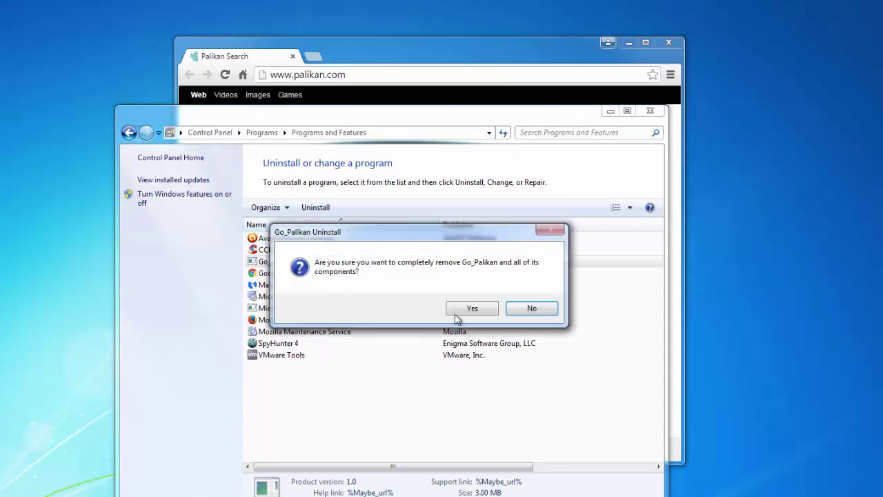
pyautogui.click(465, 310)
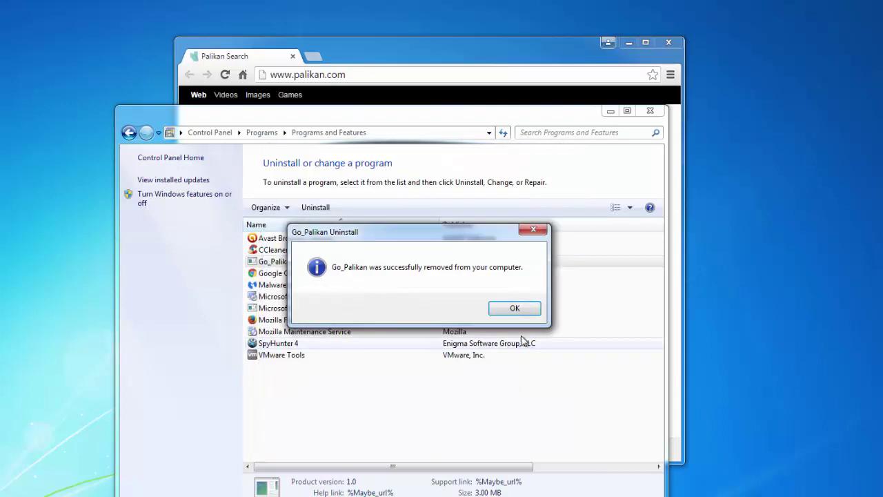
pyautogui.click(514, 311)
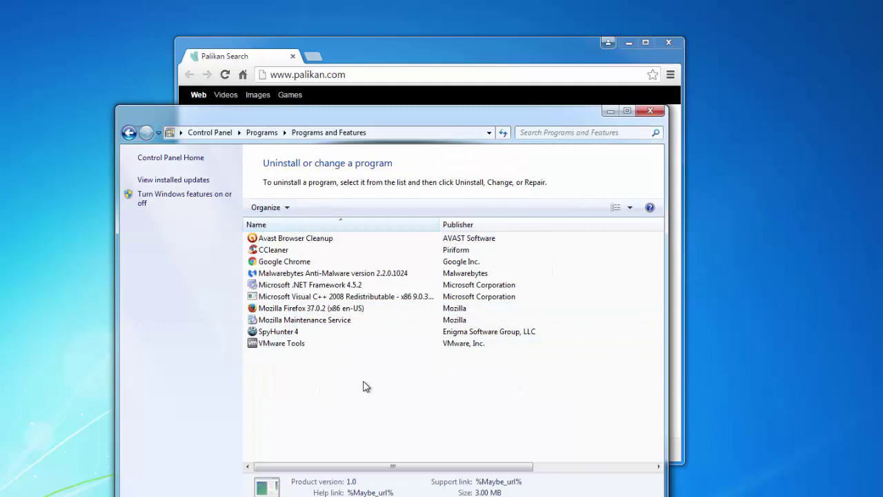
pyautogui.click(652, 111)
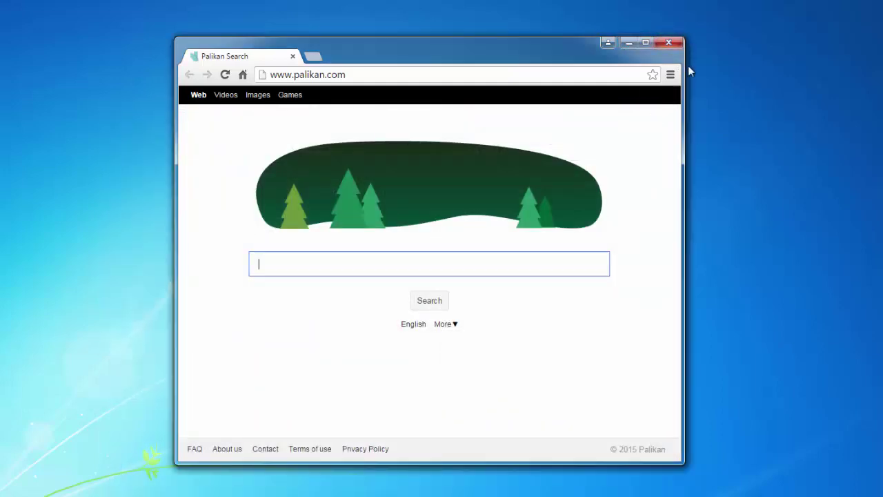
# Close Chrome's Palikan Search window and refresh the desktop.
pyautogui.click(667, 43)
pyautogui.rightClick(135, 188)
pyautogui.click(172, 218)
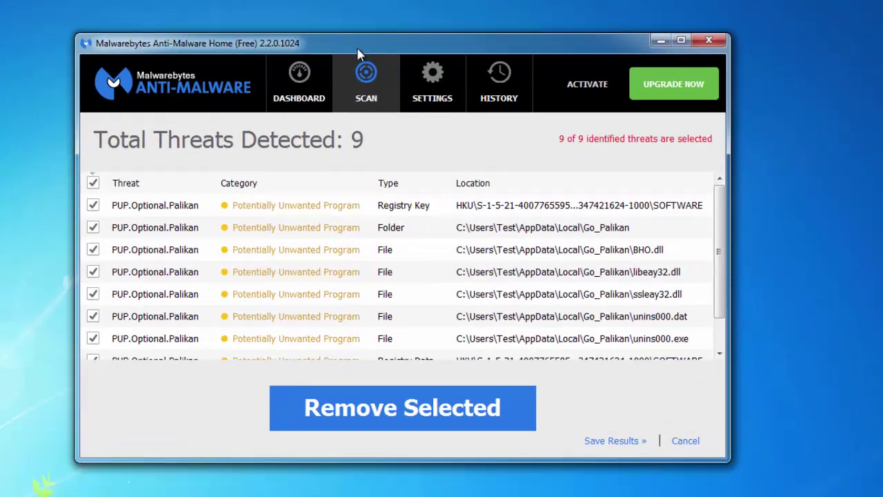
# Move the Malwarebytes window up-left and start removing the 9 selected Palikan threats.
pyautogui.moveTo(347, 50); pyautogui.dragTo(291, 20)
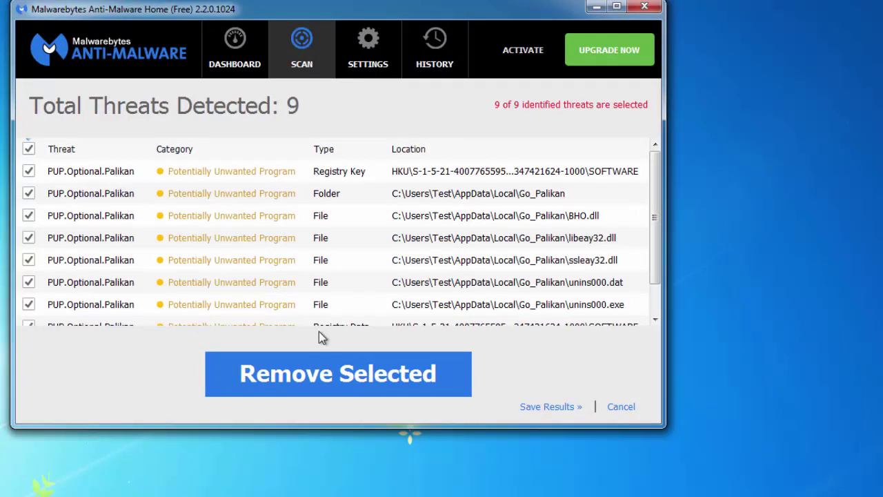
pyautogui.scroll(-2, 656, 220)
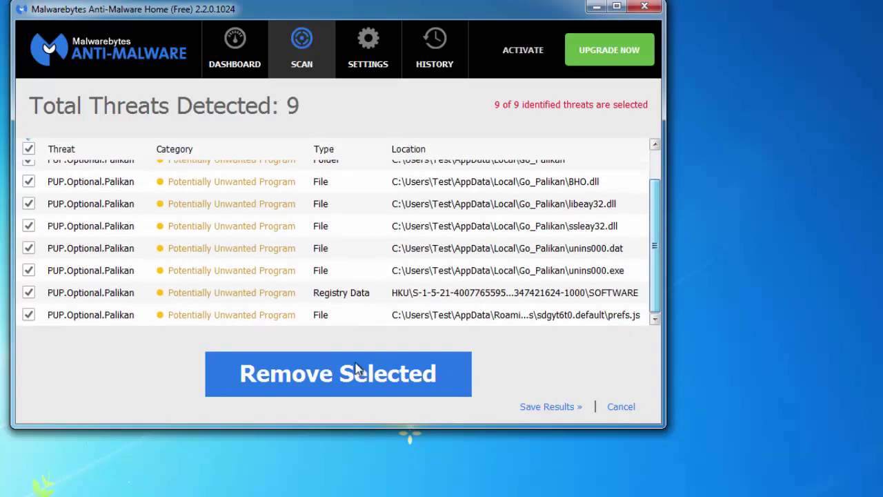
pyautogui.click(324, 383)
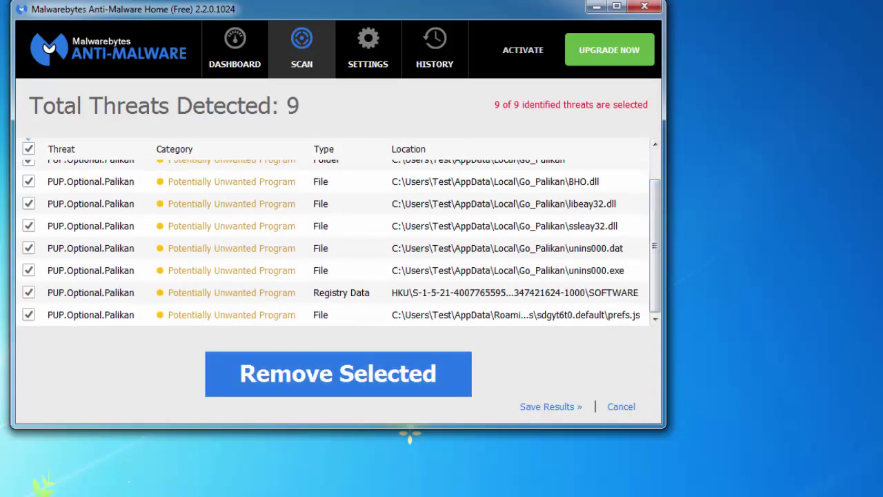
pyautogui.click(308, 373)
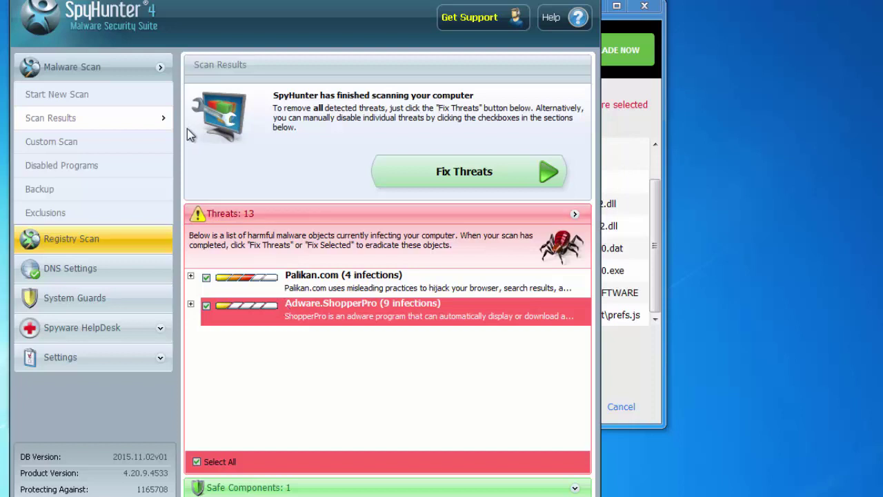
# Check Palikan.com's four infections in SpyHunter, then fix all 13 detected threats.
pyautogui.click(190, 276)
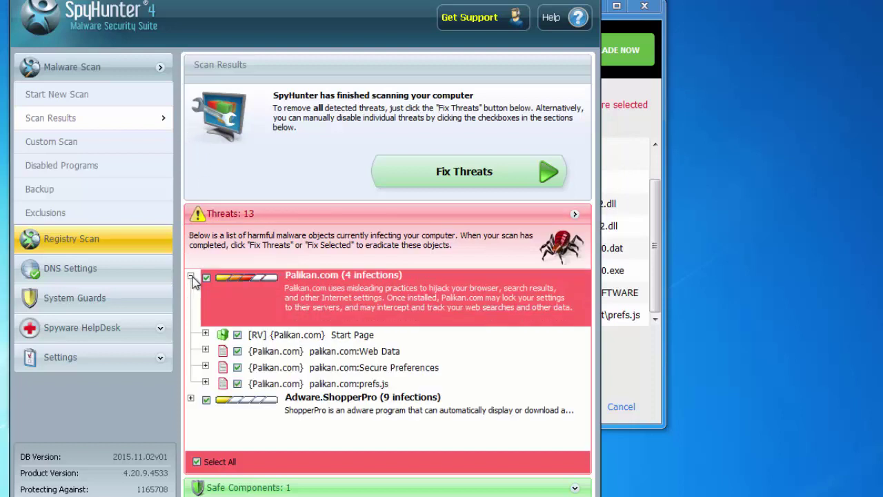
pyautogui.click(191, 275)
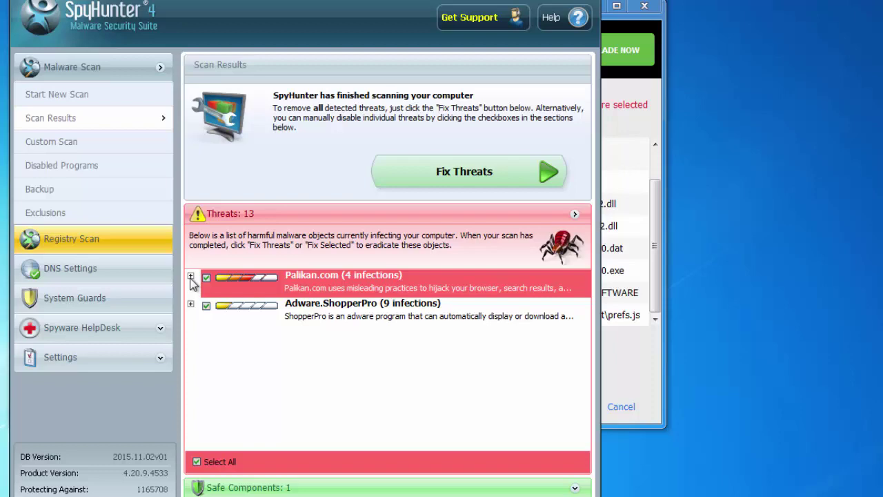
pyautogui.click(469, 169)
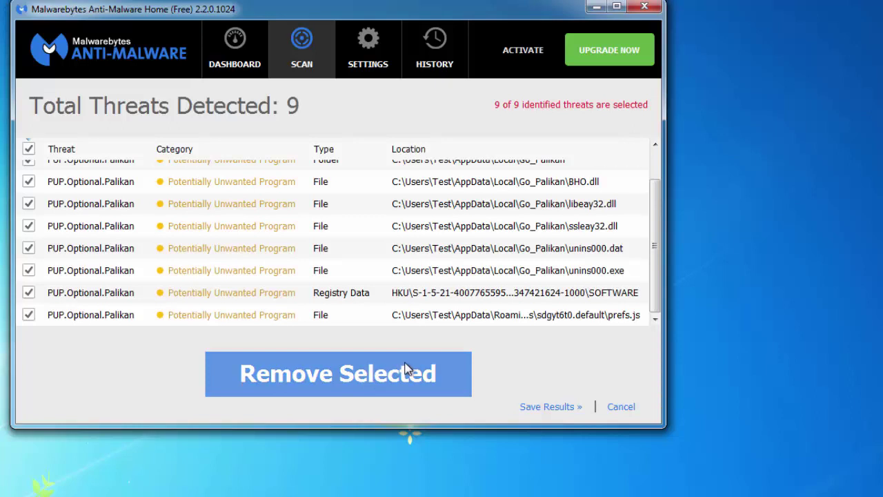
# Quarantine the 9 Palikan threats, decline the restart, and finish the scan summary.
pyautogui.click(269, 363)
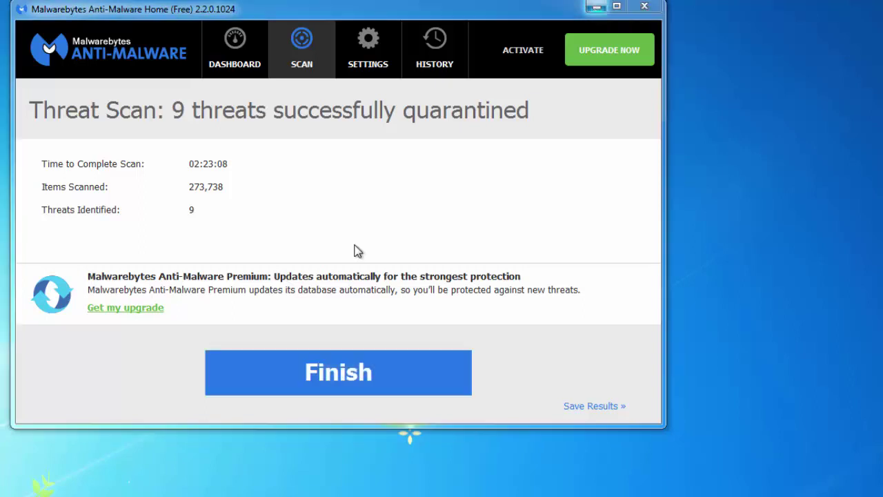
pyautogui.click(506, 293)
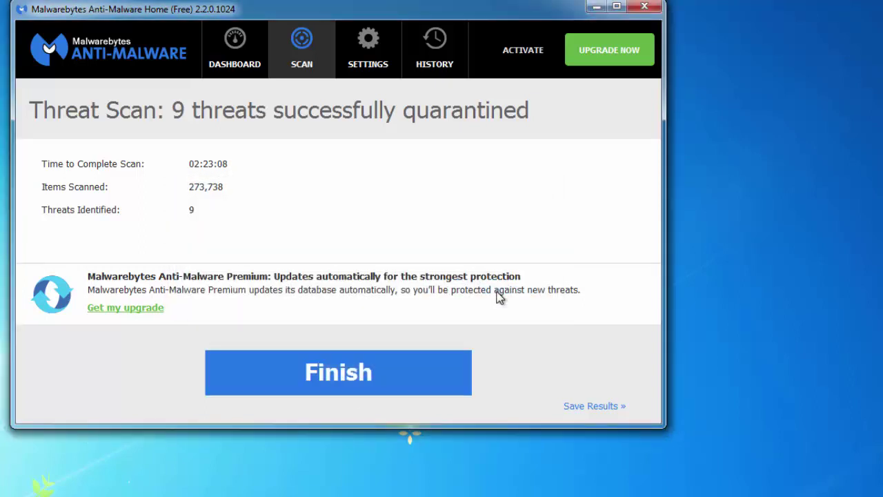
pyautogui.click(328, 381)
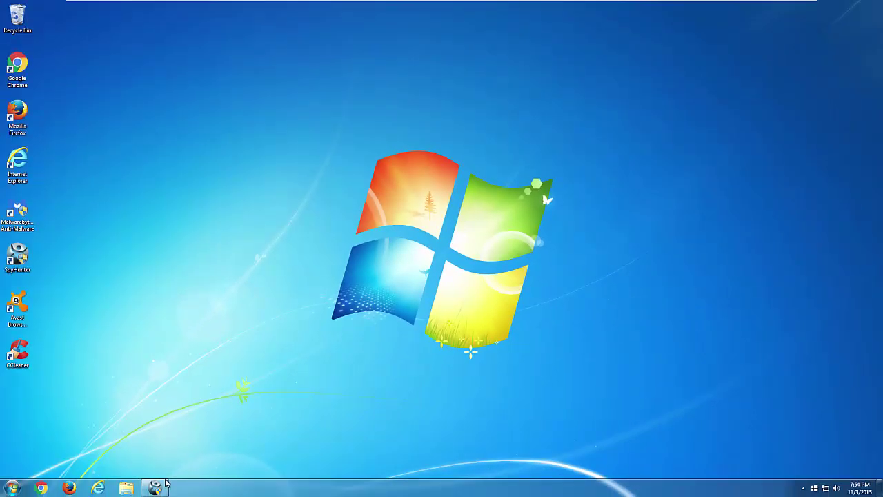
# Minimize SpyHunter's restart notice and run Avast Browser Cleanup as administrator.
pyautogui.click(163, 487)
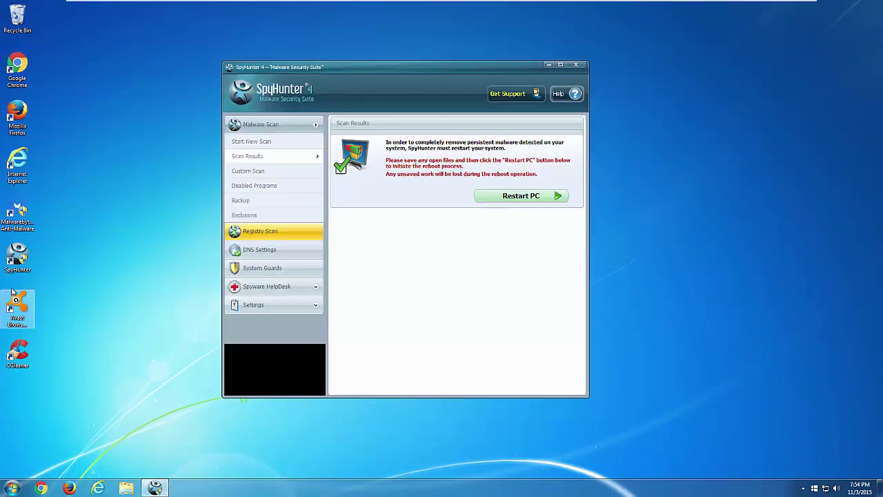
pyautogui.click(547, 68)
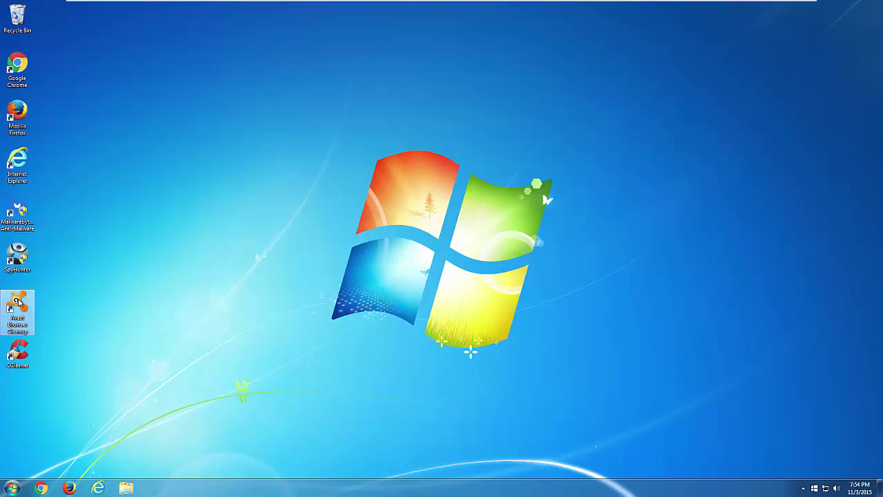
pyautogui.rightClick(20, 301)
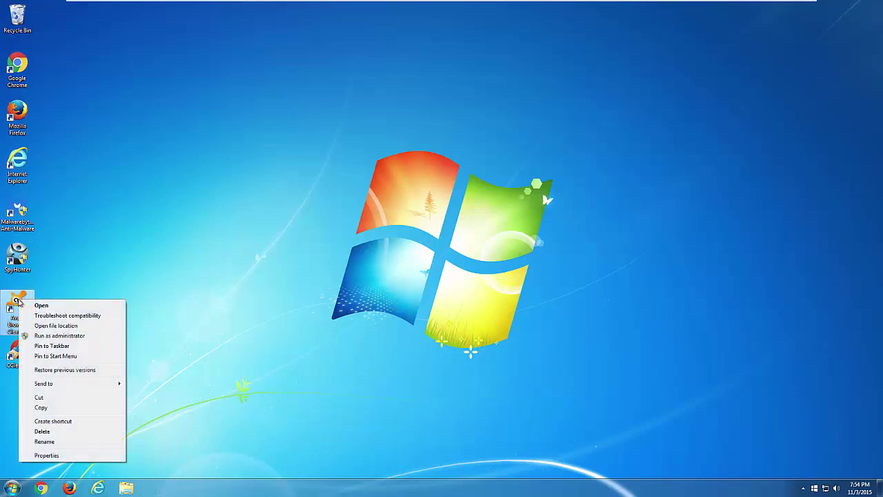
pyautogui.click(52, 336)
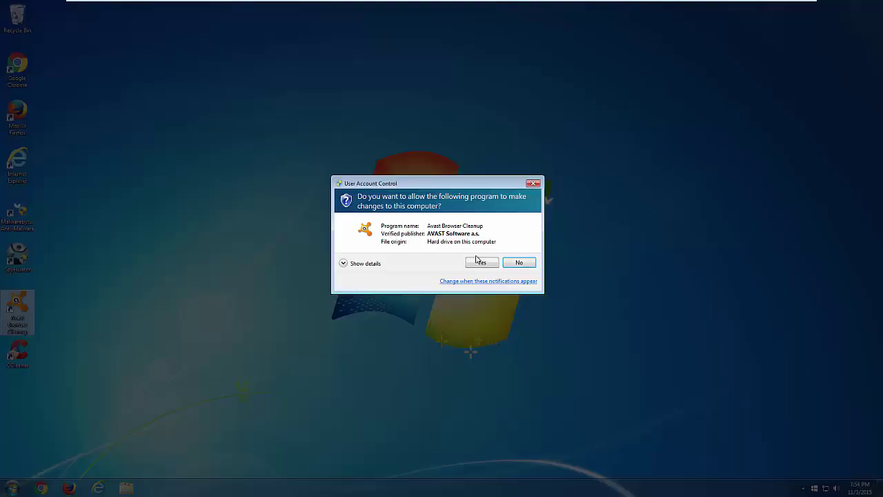
# Approve elevation, then permanently remove the Go_Palikan add-on from Internet Explorer.
pyautogui.click(481, 261)
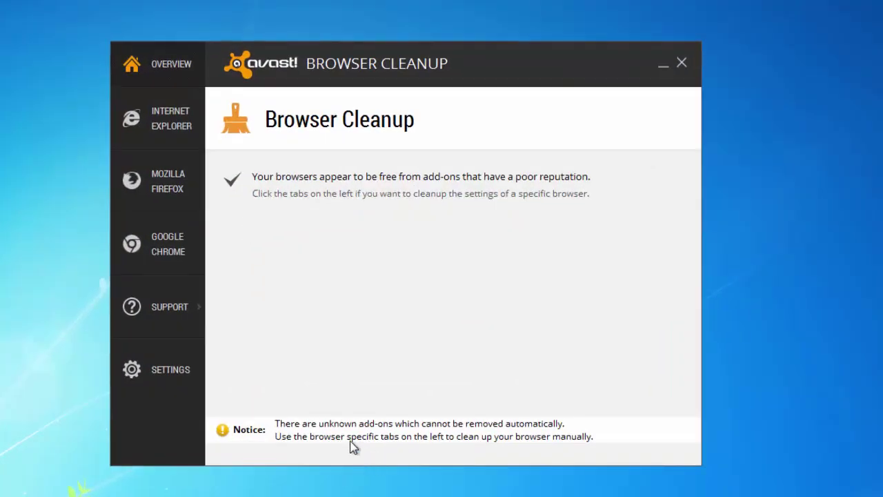
pyautogui.click(174, 125)
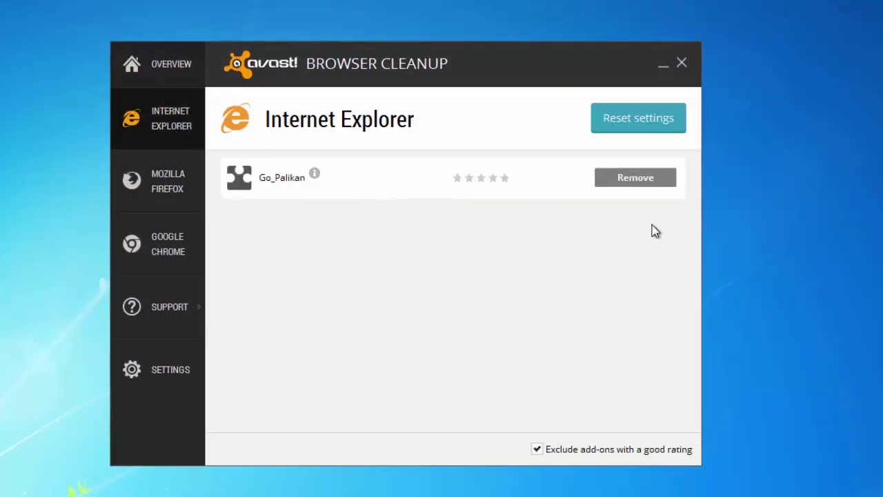
pyautogui.click(629, 179)
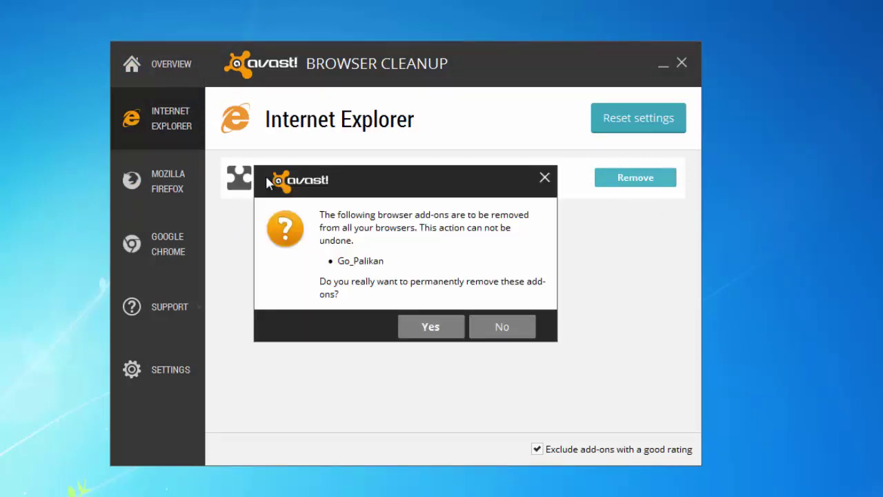
pyautogui.click(421, 325)
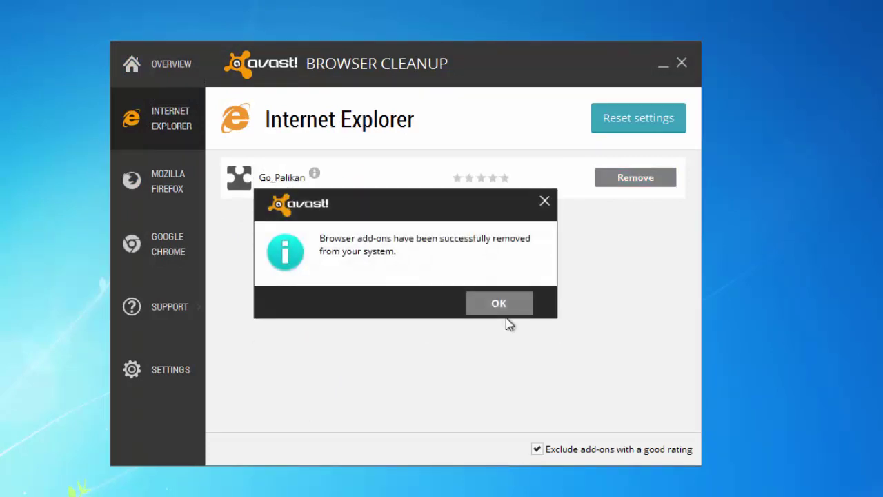
pyautogui.click(490, 303)
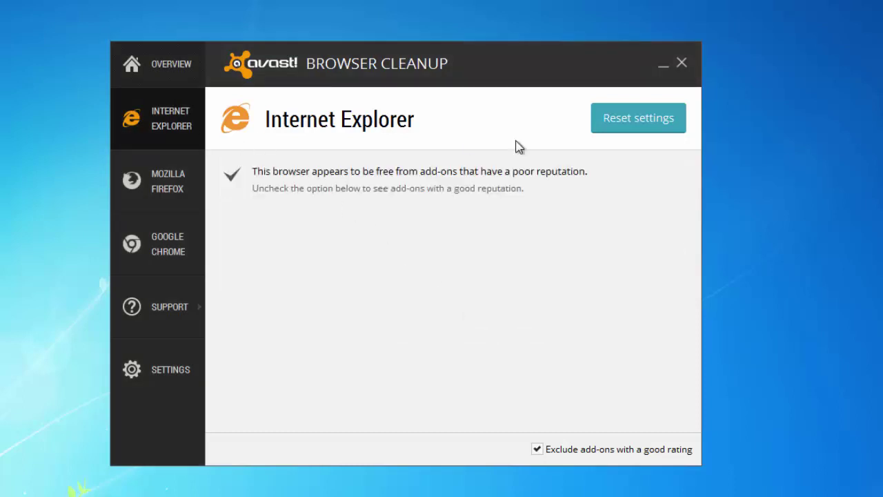
# Reset Internet Explorer's settings with Google as search provider and homepage.
pyautogui.click(616, 128)
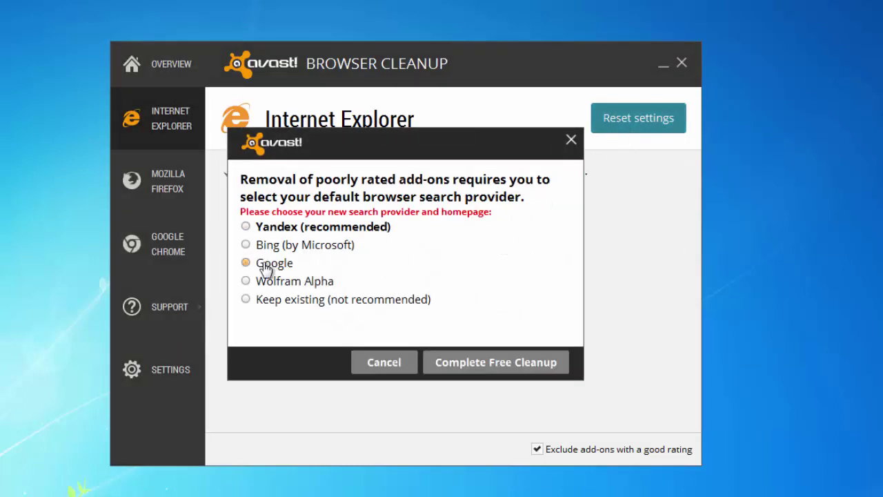
pyautogui.click(265, 268)
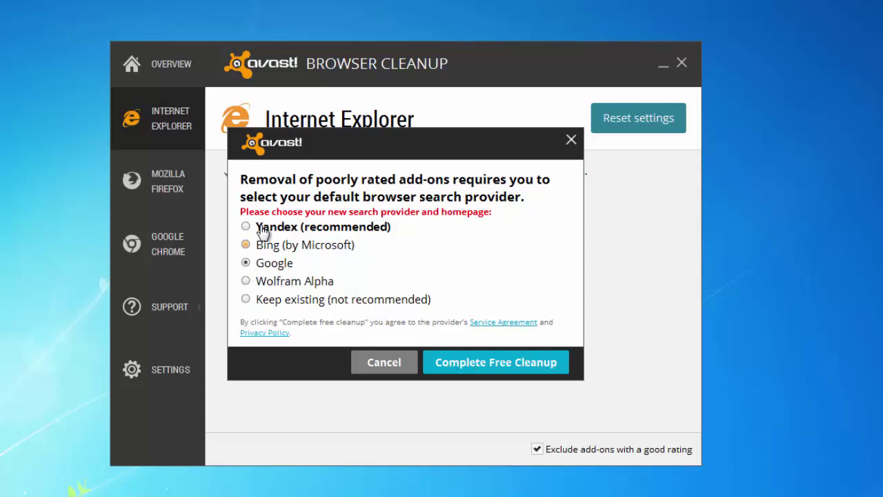
pyautogui.click(479, 373)
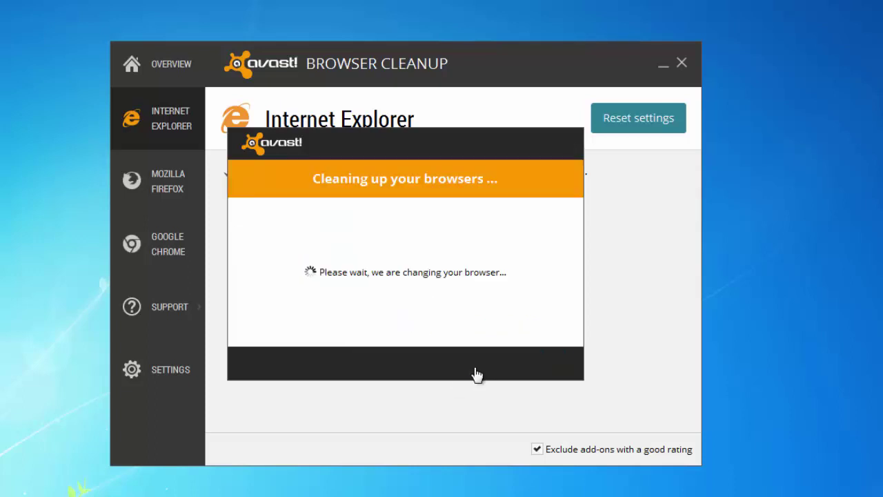
pyautogui.click(532, 361)
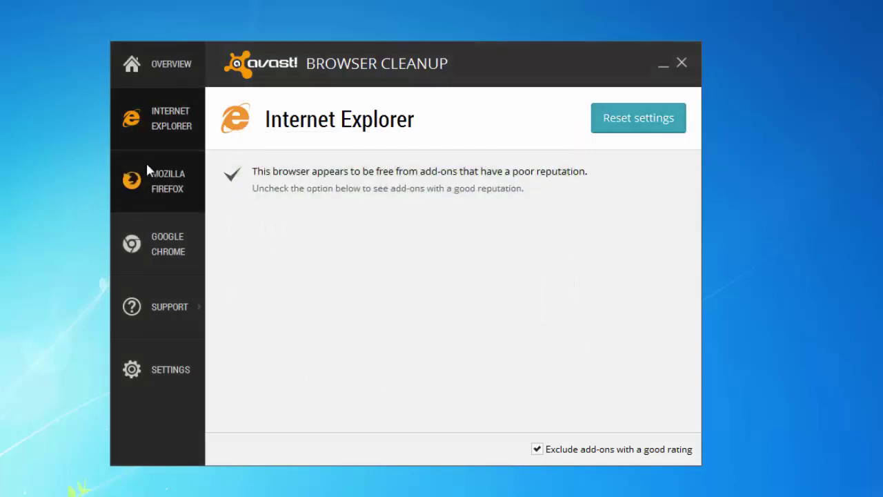
# Reset Firefox's settings with Google as search provider and homepage.
pyautogui.click(147, 165)
pyautogui.click(611, 118)
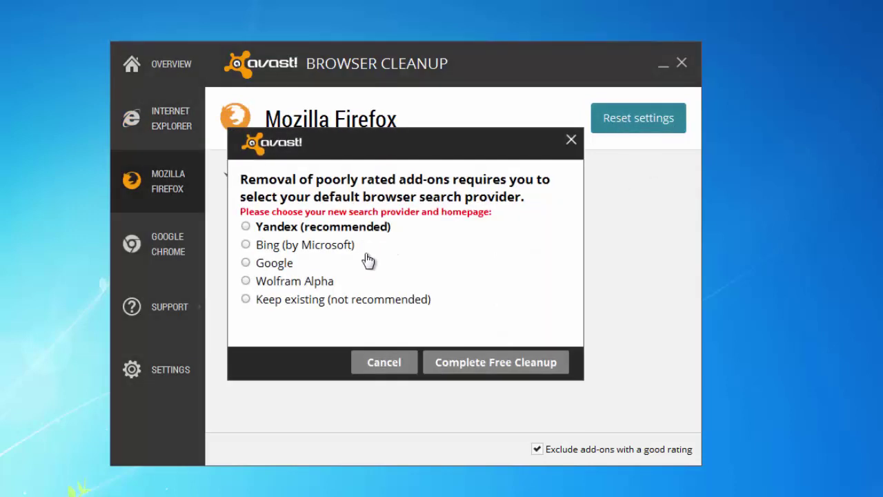
pyautogui.click(246, 262)
pyautogui.click(494, 362)
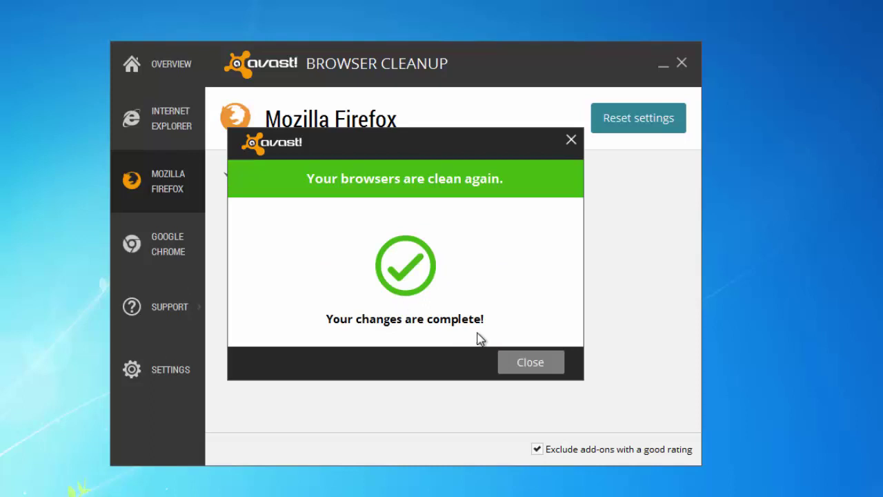
pyautogui.click(539, 373)
# Reset Chrome's settings with Google as search provider, then close Avast Browser Cleanup.
pyautogui.click(144, 243)
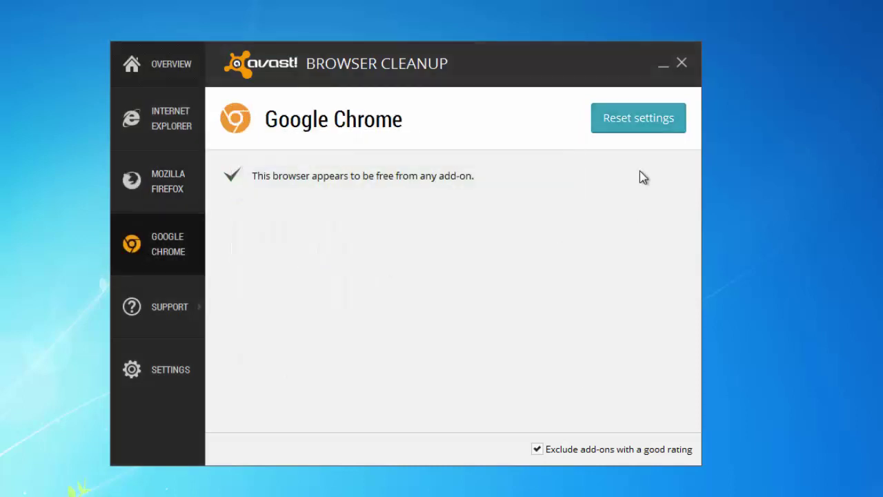
pyautogui.click(619, 128)
pyautogui.click(246, 262)
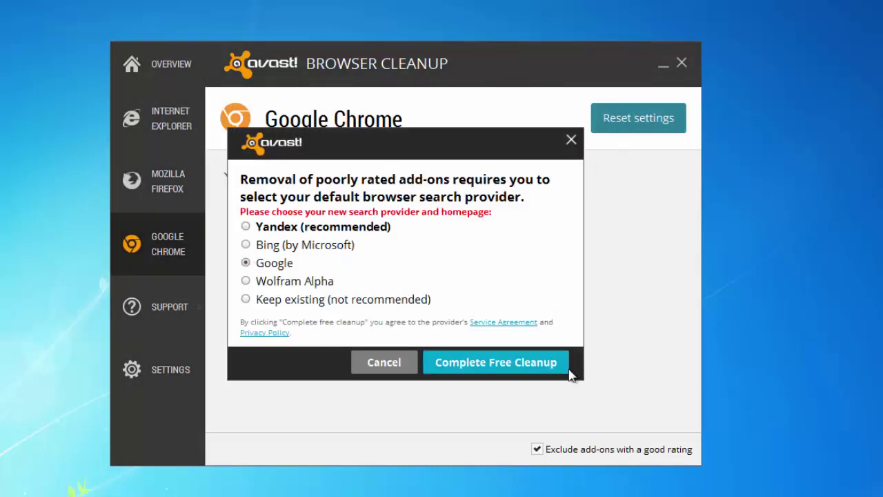
pyautogui.click(540, 371)
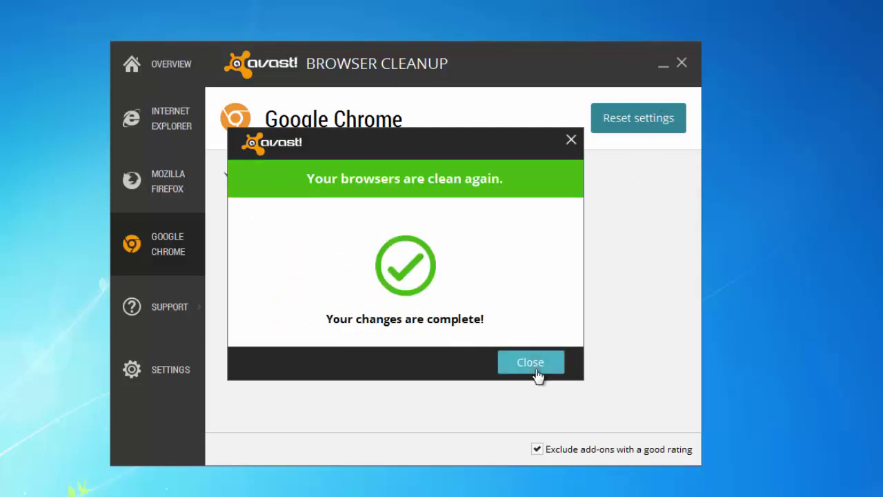
pyautogui.click(534, 370)
pyautogui.click(685, 62)
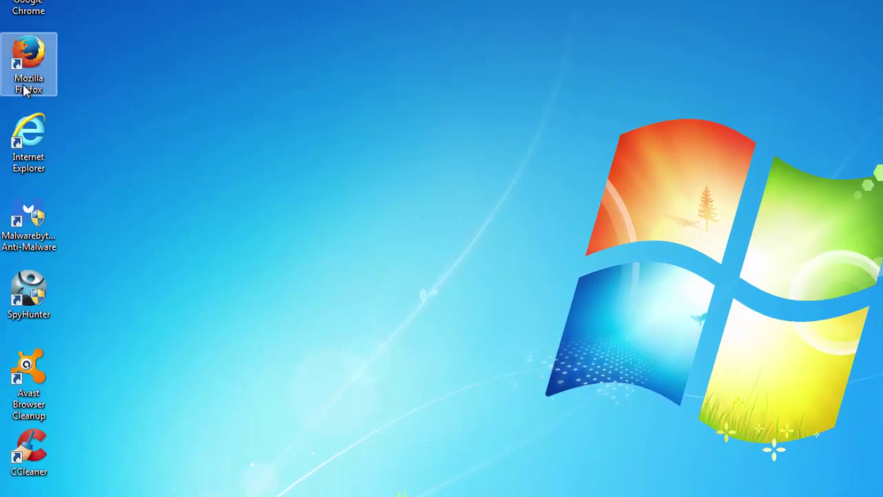
# Open the Internet Explorer shortcut's Properties and place the caret at the end of Target.
pyautogui.rightClick(26, 138)
pyautogui.click(61, 374)
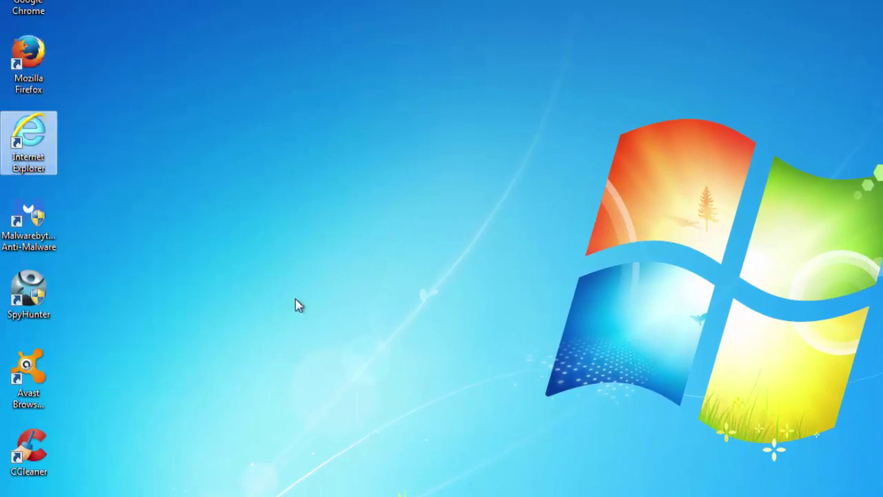
pyautogui.click(444, 279)
pyautogui.moveTo(211, 135); pyautogui.dragTo(500, 110)
pyautogui.click(424, 262)
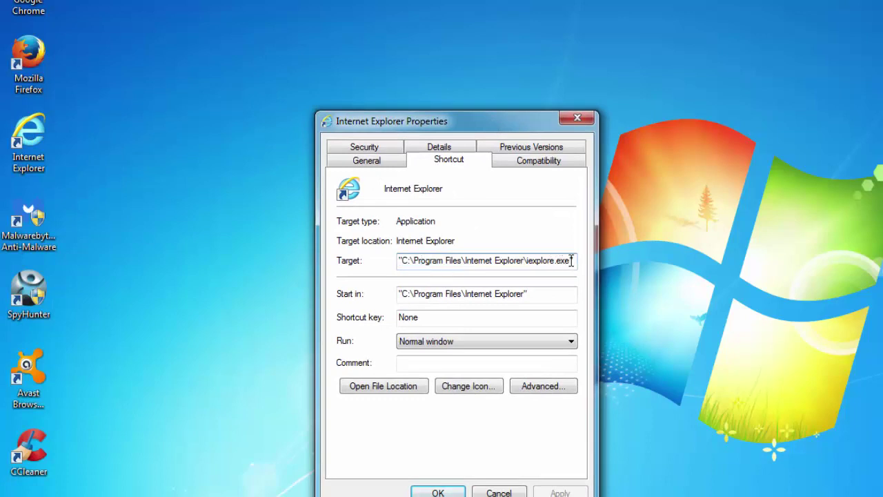
pyautogui.moveTo(566, 260); pyautogui.dragTo(372, 259)
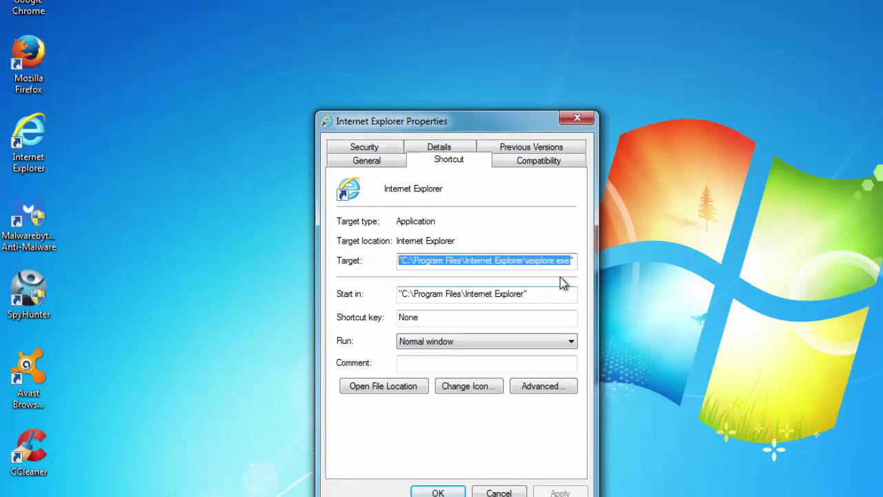
pyautogui.click(572, 260)
pyautogui.moveTo(572, 260); pyautogui.dragTo(306, 259)
pyautogui.click(573, 260)
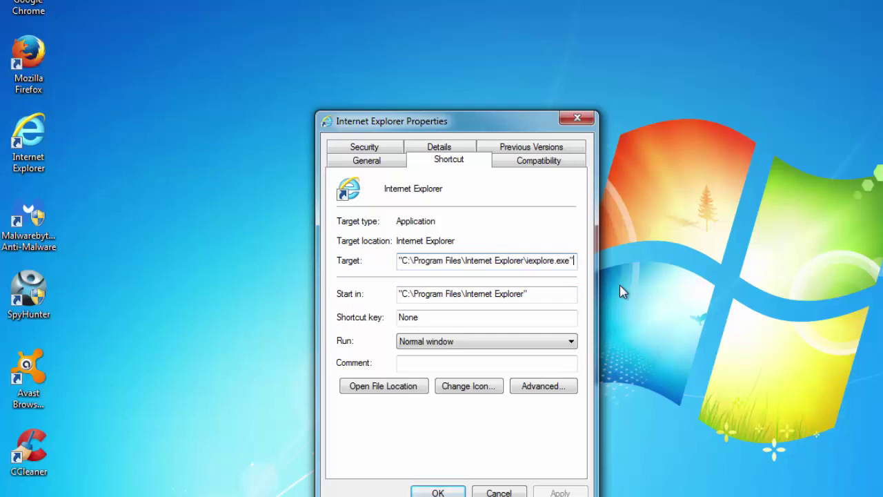
pyautogui.write('http')
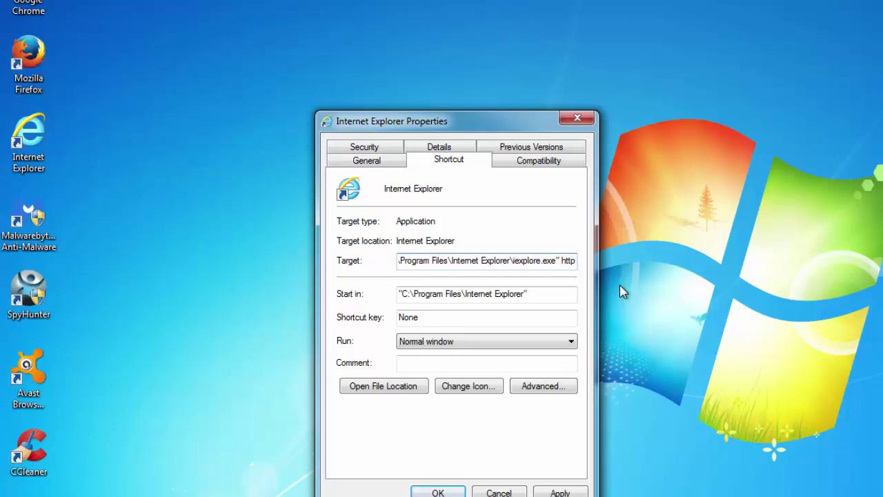
pyautogui.write(':')
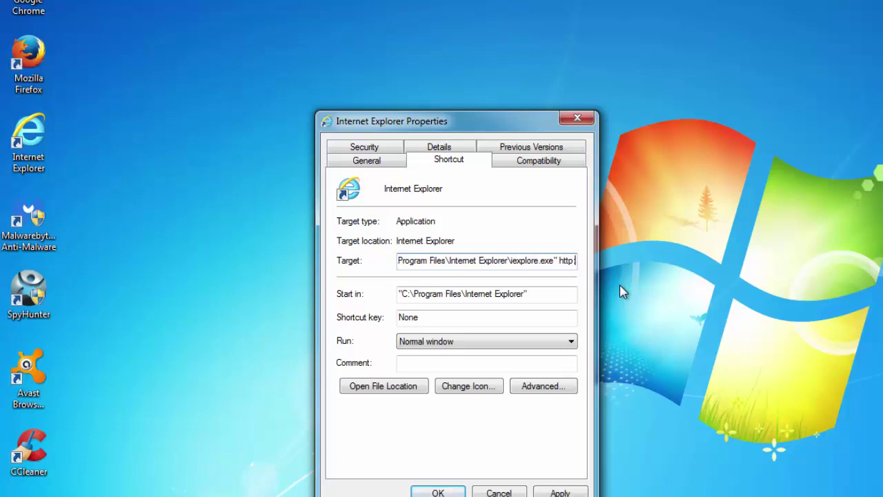
pyautogui.write('//')
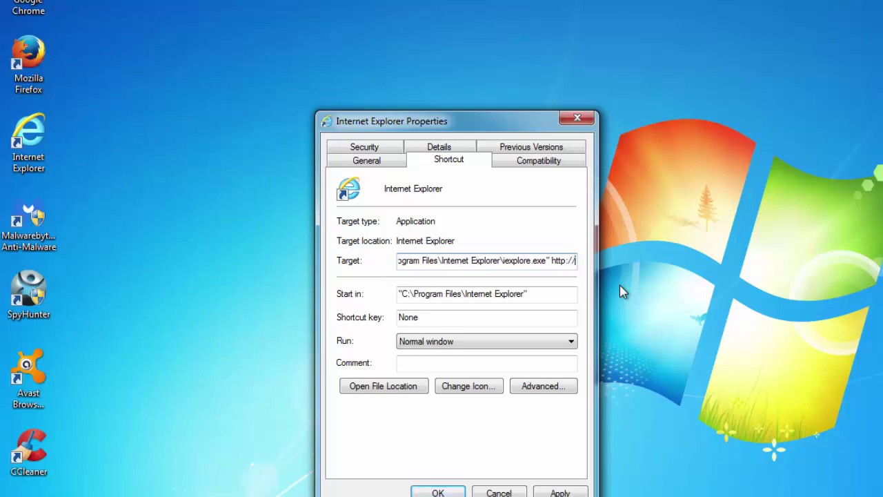
pyautogui.write('palikna')
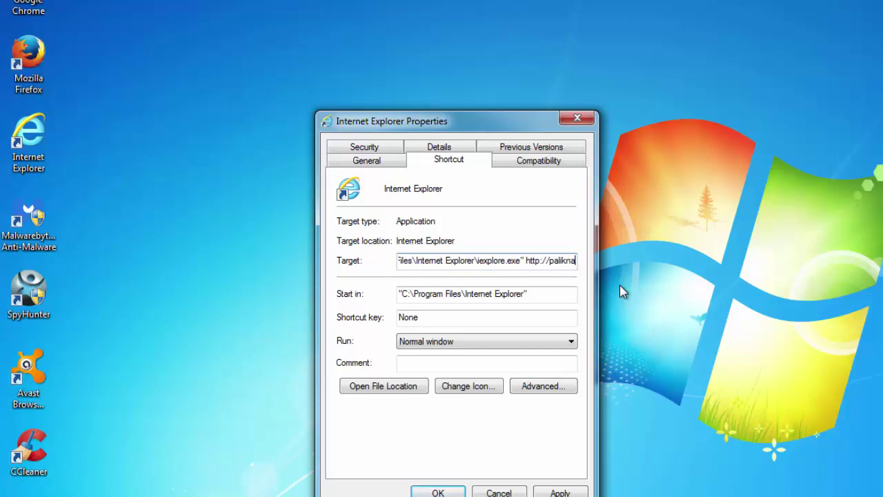
pyautogui.press('BackSpace')
pyautogui.write('an.com')
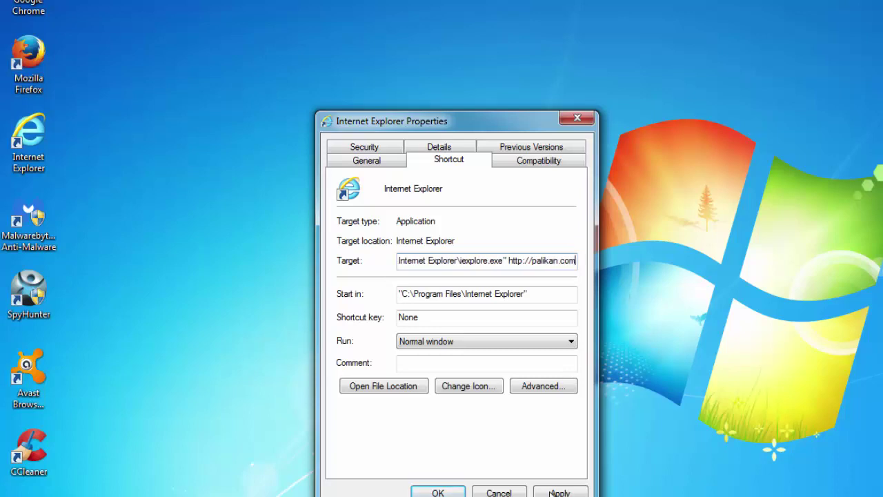
pyautogui.click(559, 492)
pyautogui.click(438, 493)
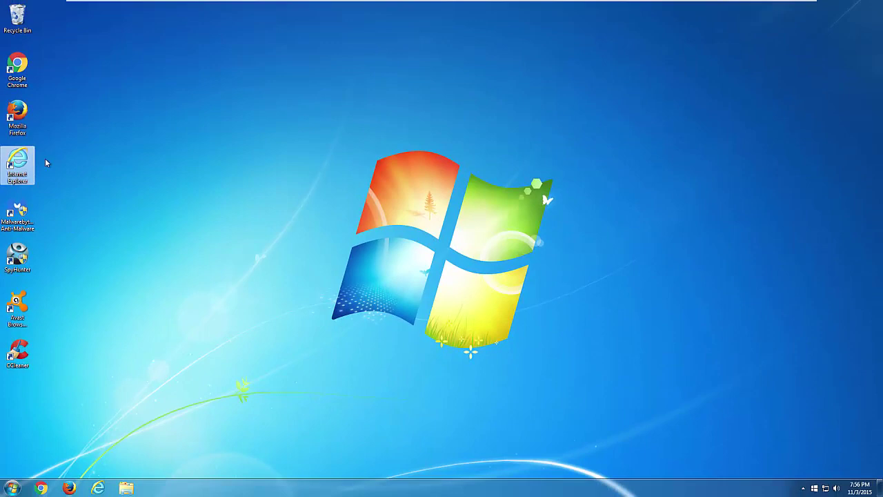
# Launch Internet Explorer from its shortcut and move its window toward the centre.
pyautogui.press('Return')
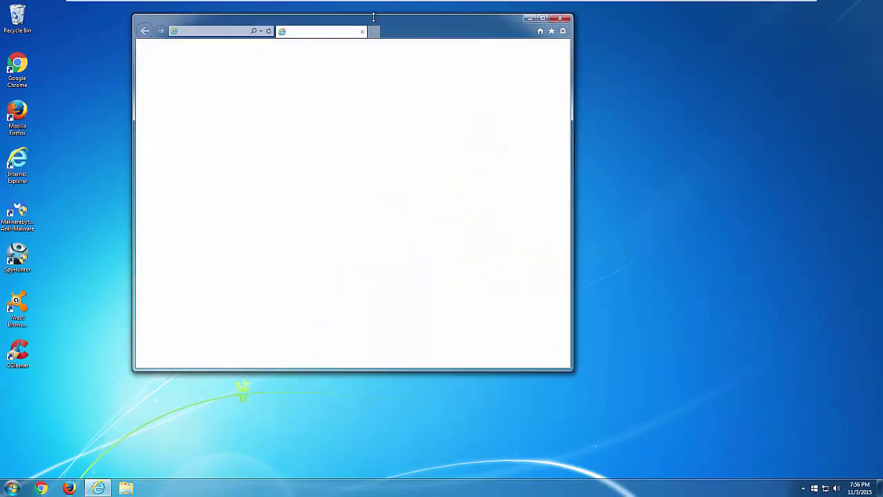
pyautogui.moveTo(446, 18); pyautogui.dragTo(479, 81)
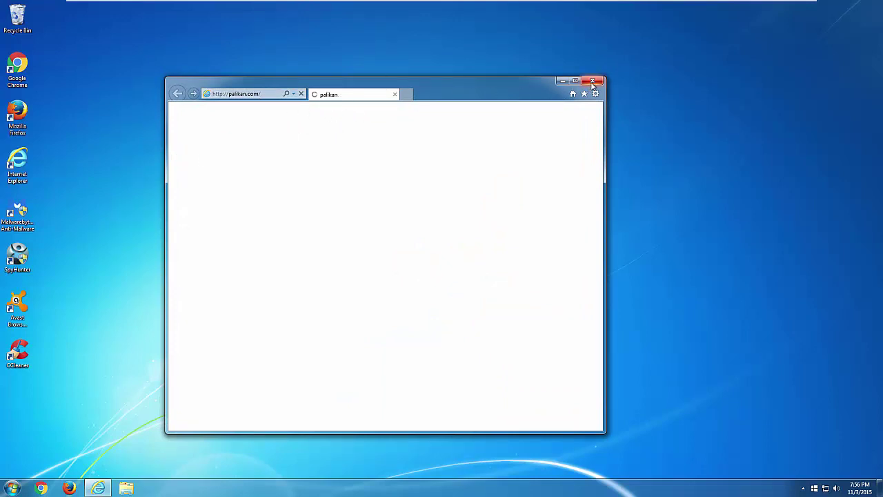
pyautogui.moveTo(242, 81); pyautogui.dragTo(263, 84)
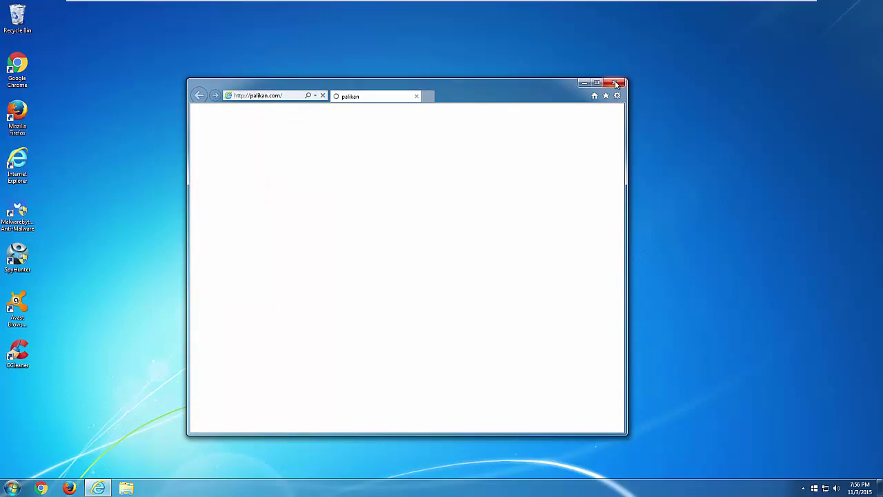
pyautogui.rightClick(20, 163)
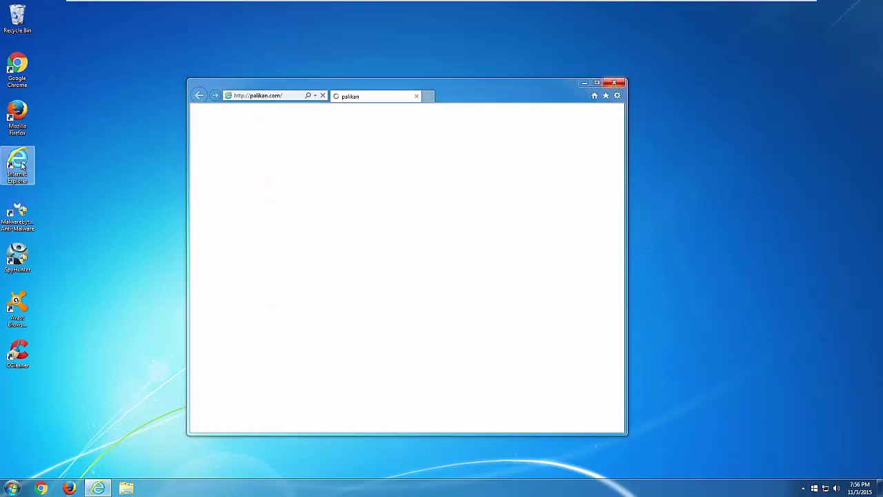
pyautogui.click(49, 308)
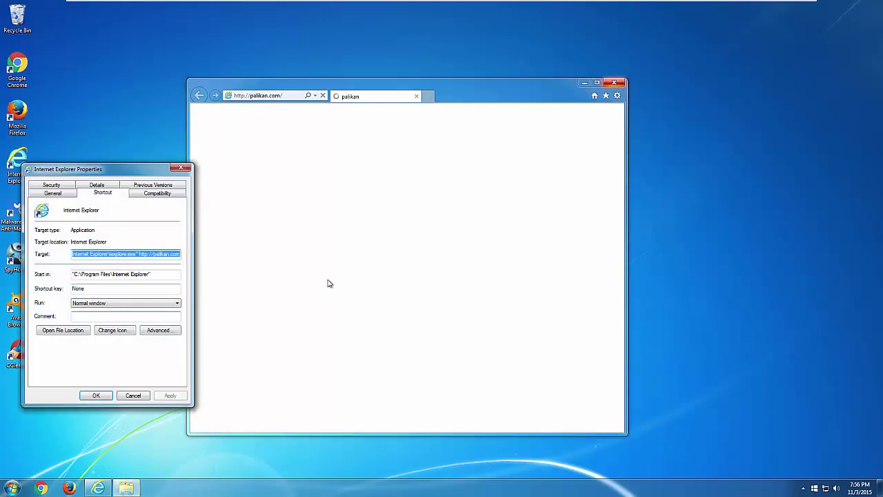
pyautogui.click(140, 253)
pyautogui.moveTo(140, 253); pyautogui.dragTo(257, 253)
pyautogui.press('Delete')
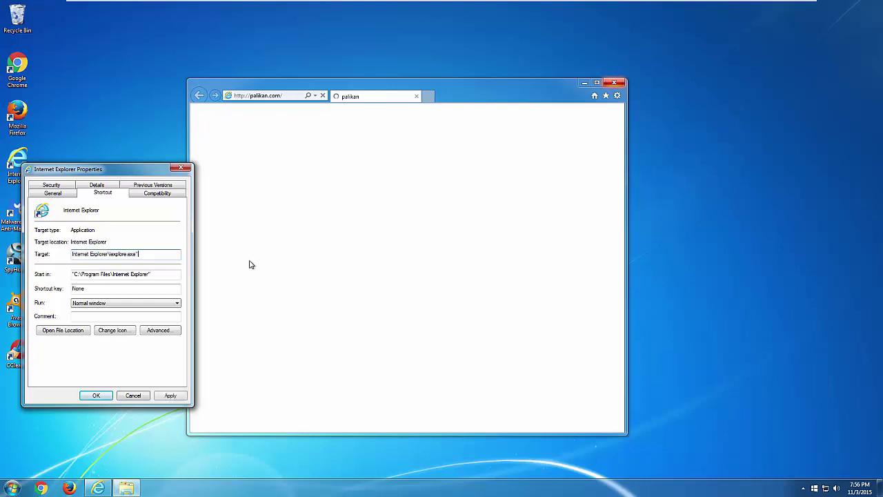
pyautogui.click(177, 399)
pyautogui.click(96, 394)
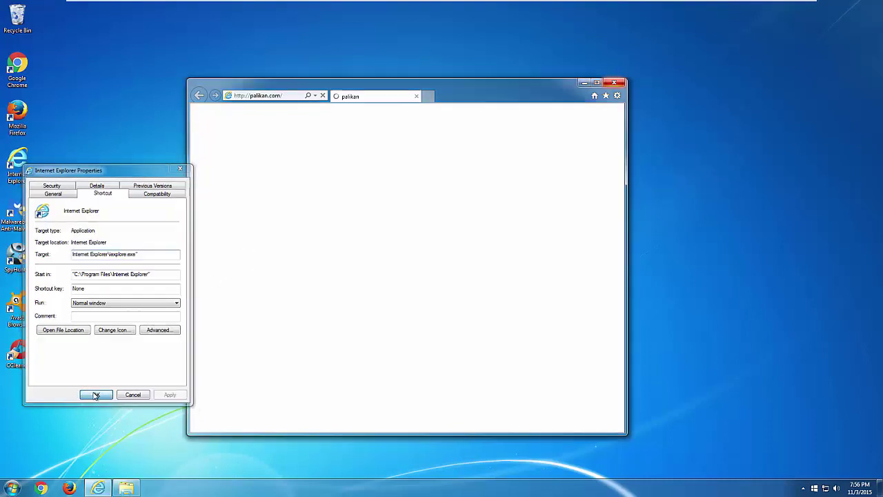
pyautogui.click(620, 82)
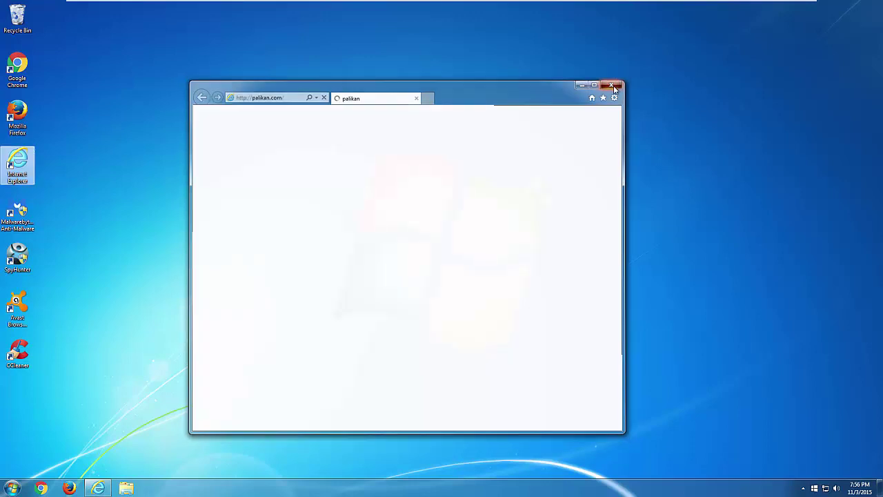
pyautogui.rightClick(22, 117)
# Check that the Firefox shortcut's target ends at firefox.exe with no added address.
pyautogui.click(72, 283)
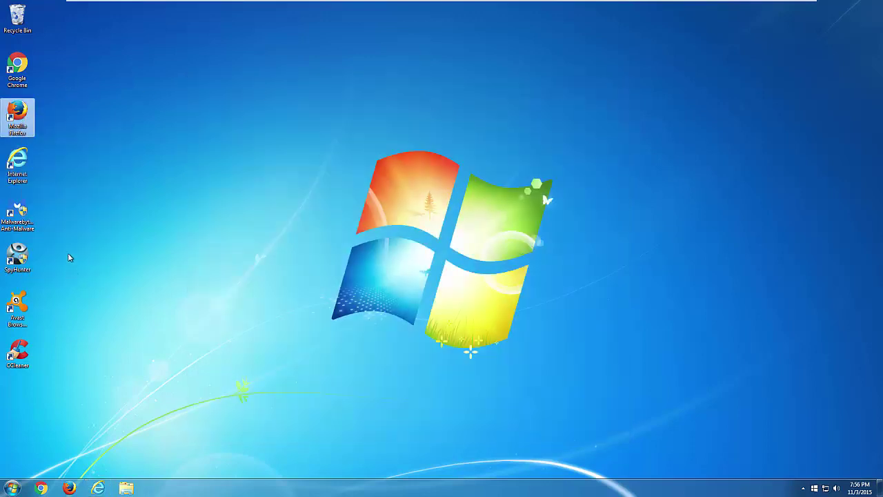
pyautogui.rightClick(22, 117)
pyautogui.click(51, 272)
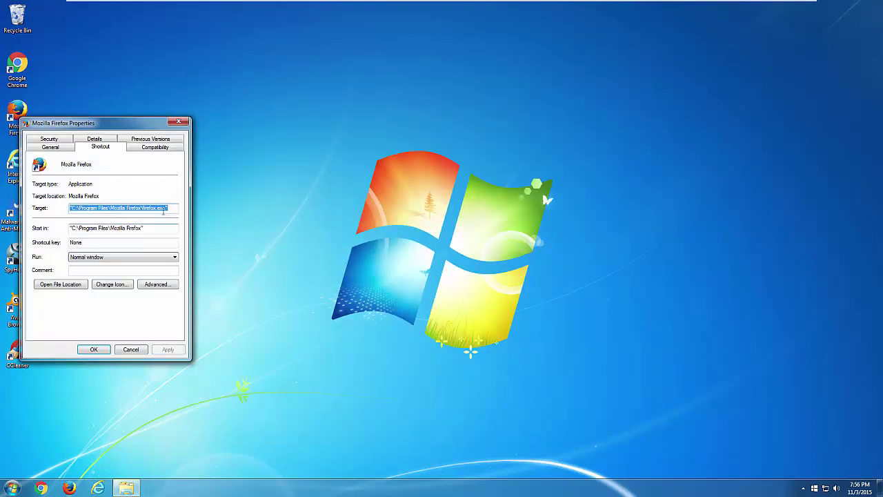
pyautogui.click(166, 208)
pyautogui.click(177, 124)
# Check that the Chrome shortcut's target ends at chrome.exe with no added address.
pyautogui.rightClick(15, 67)
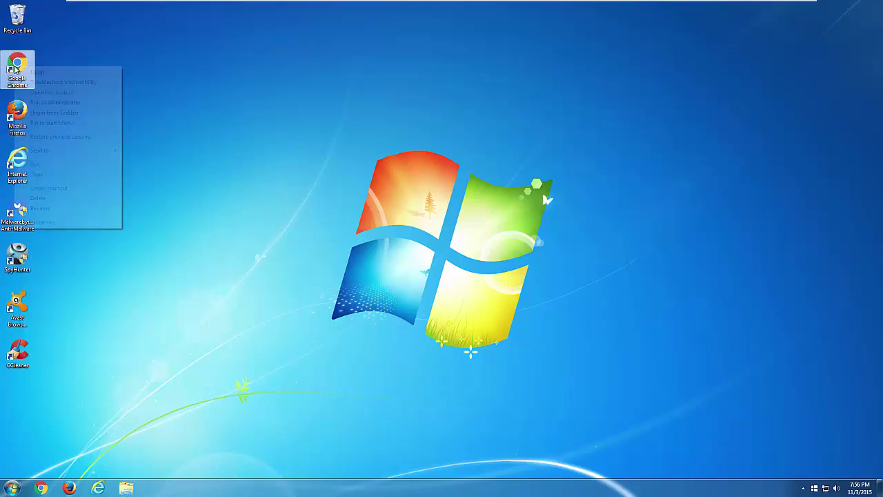
pyautogui.click(62, 219)
pyautogui.click(180, 73)
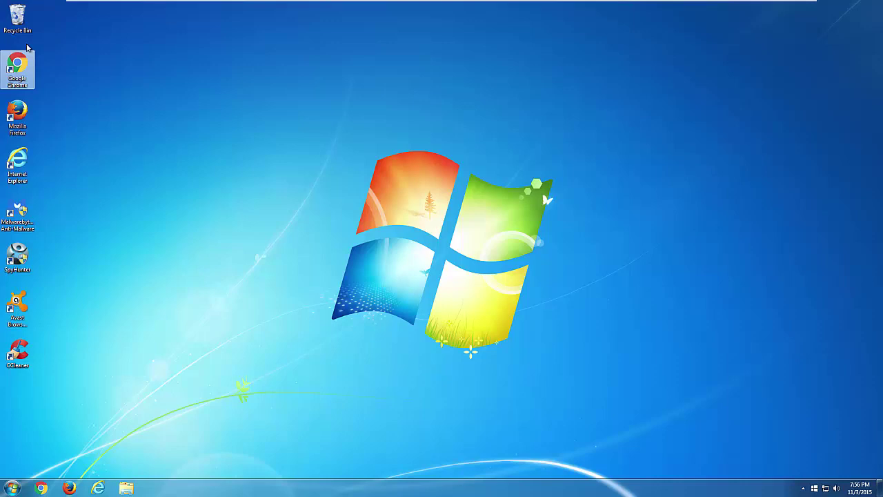
# Empty the Recycle Bin, permanently deleting the MaybeApp folder, and close its window.
pyautogui.doubleClick(5, 26)
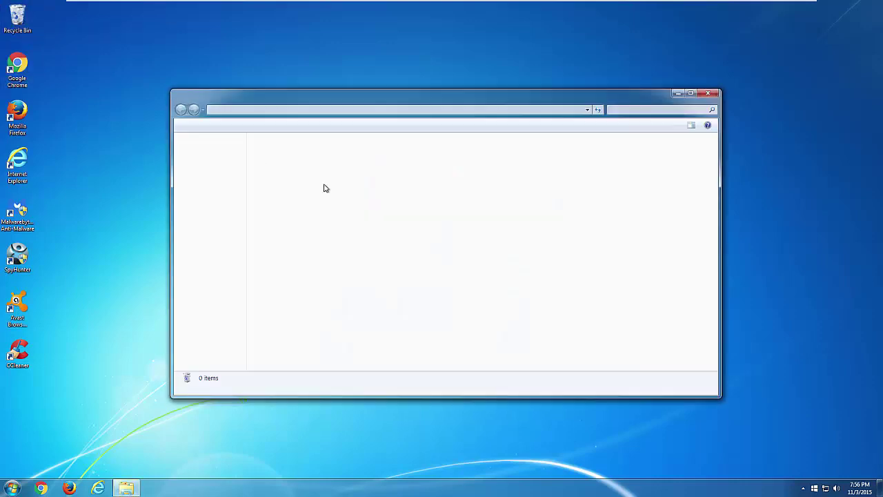
pyautogui.click(250, 126)
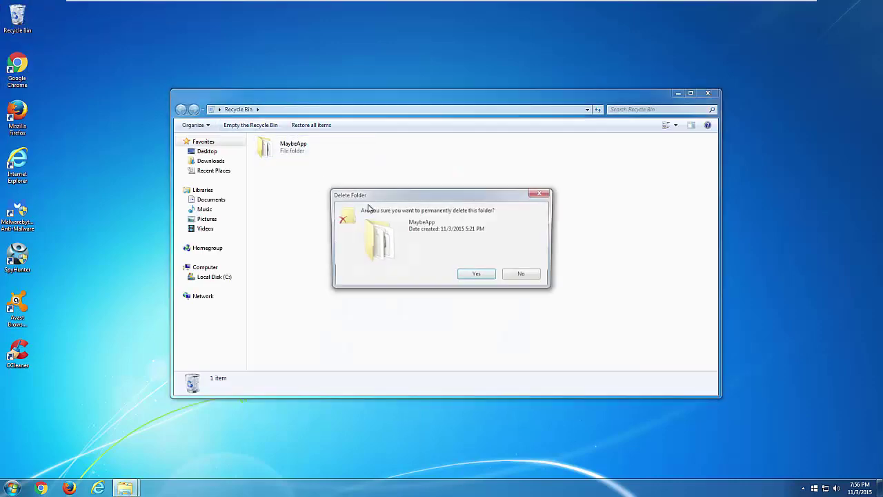
pyautogui.click(472, 275)
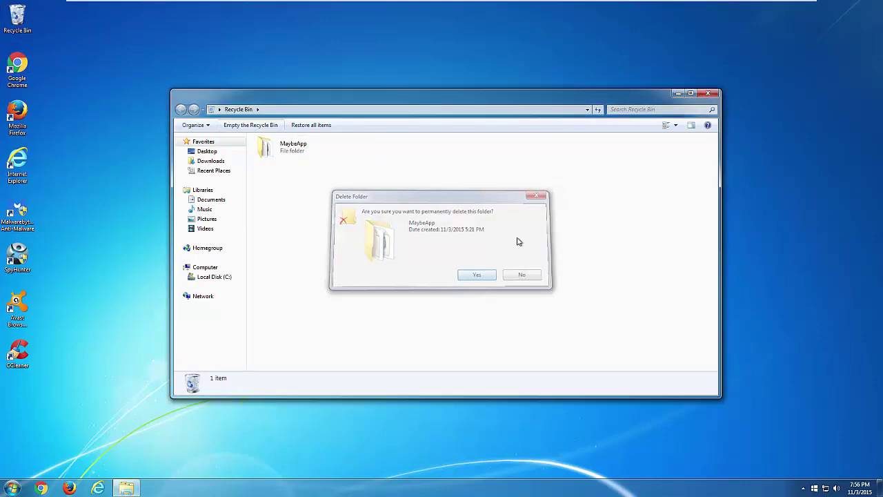
pyautogui.click(706, 94)
pyautogui.click(12, 487)
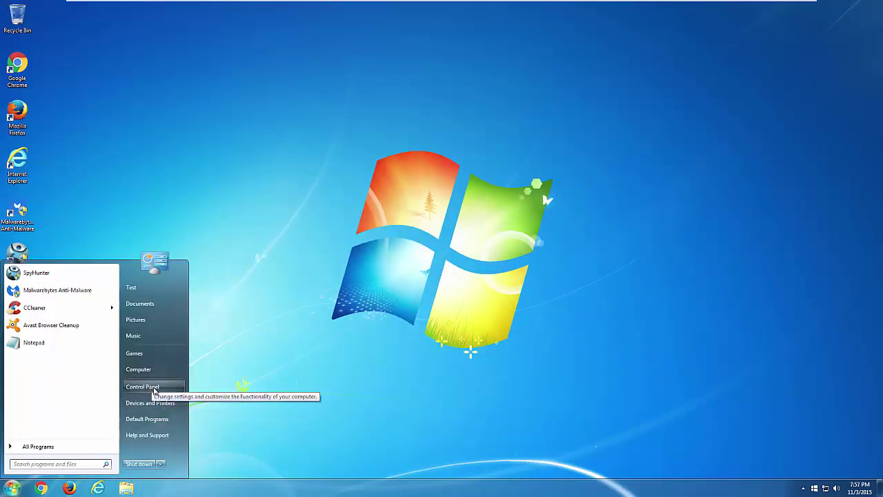
# Browse from Computer to Local Disk (C:) › Users › Test and select the AppData folder.
pyautogui.click(145, 369)
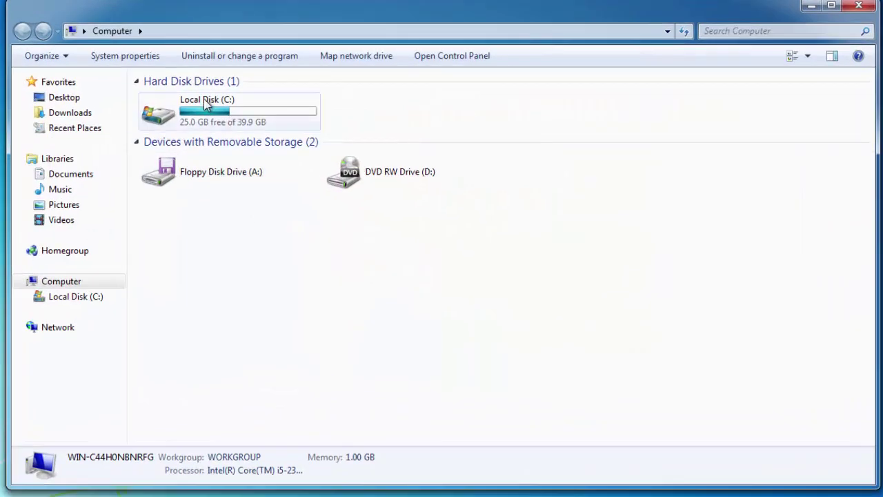
pyautogui.click(205, 102)
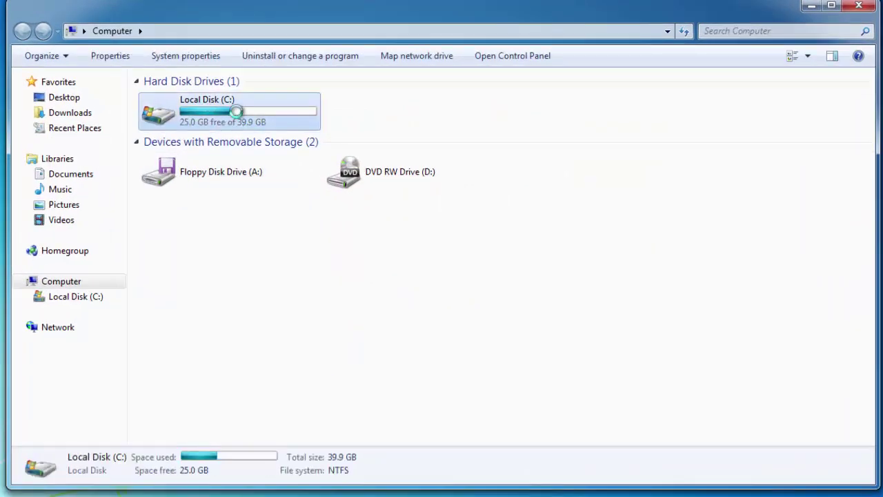
pyautogui.doubleClick(219, 123)
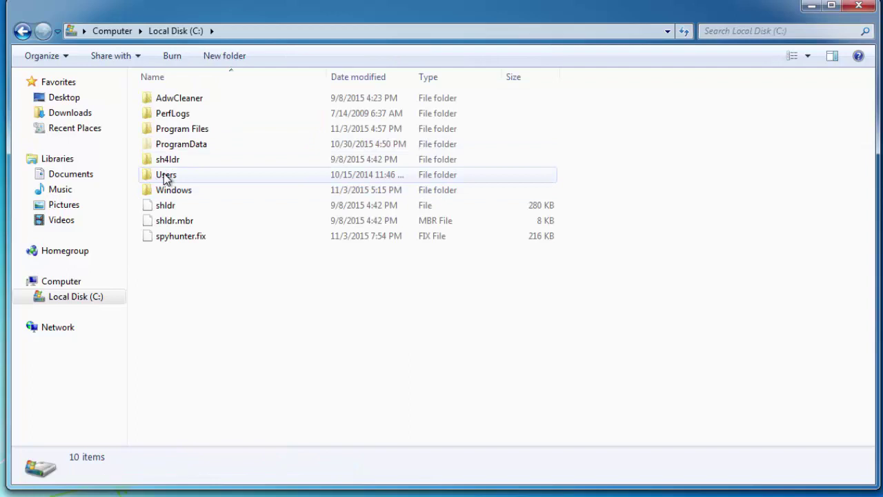
pyautogui.doubleClick(164, 174)
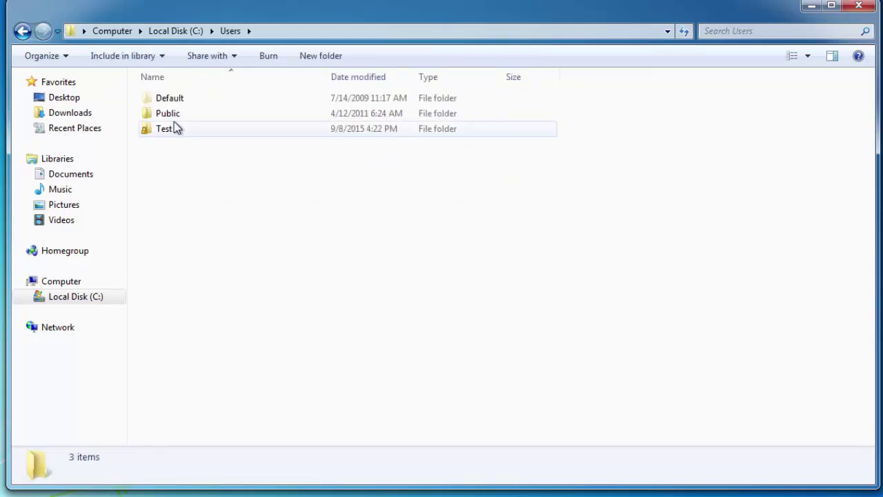
pyautogui.doubleClick(166, 131)
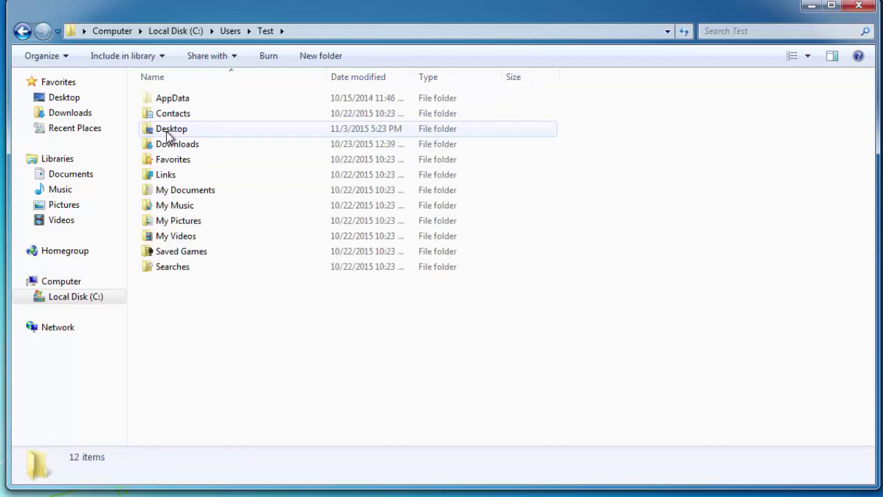
pyautogui.click(183, 101)
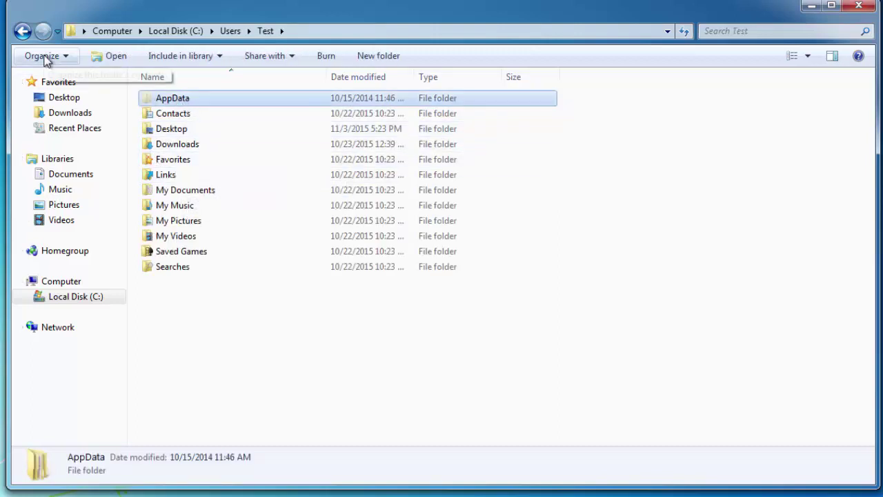
# Turn on 'Show hidden files, folders, and drives' in Folder Options' View tab and apply it.
pyautogui.click(45, 58)
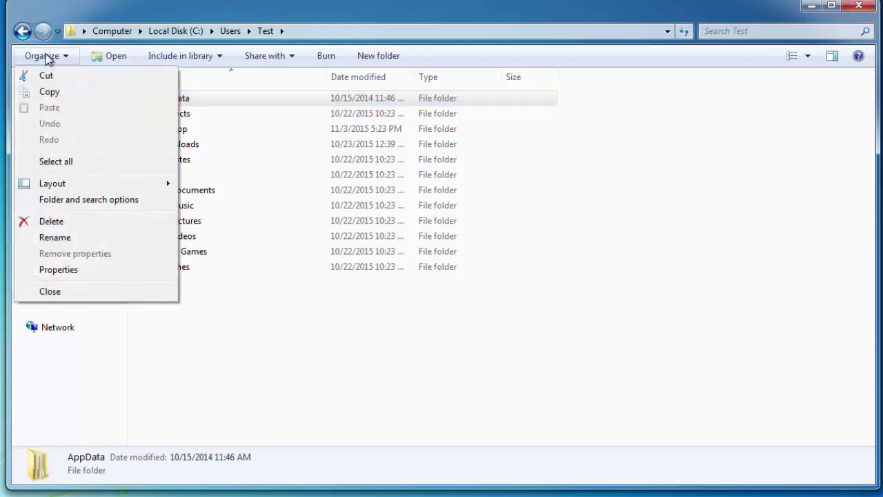
pyautogui.click(65, 200)
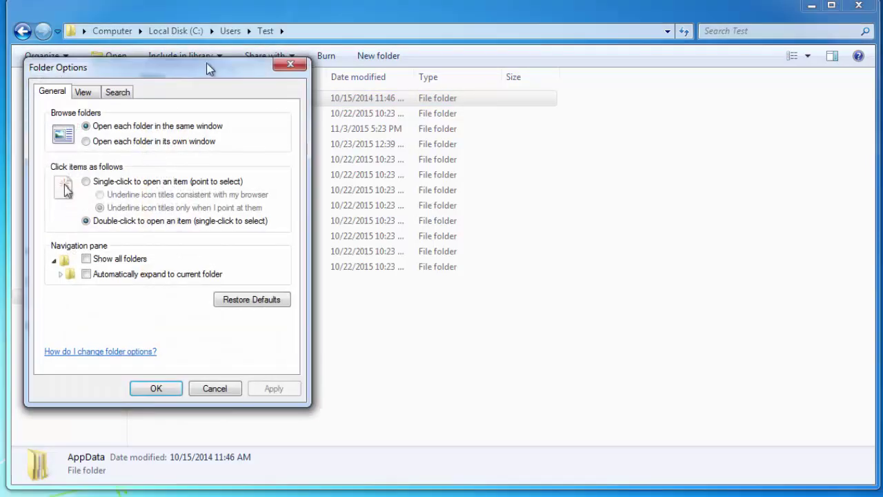
pyautogui.moveTo(175, 77); pyautogui.dragTo(384, 87)
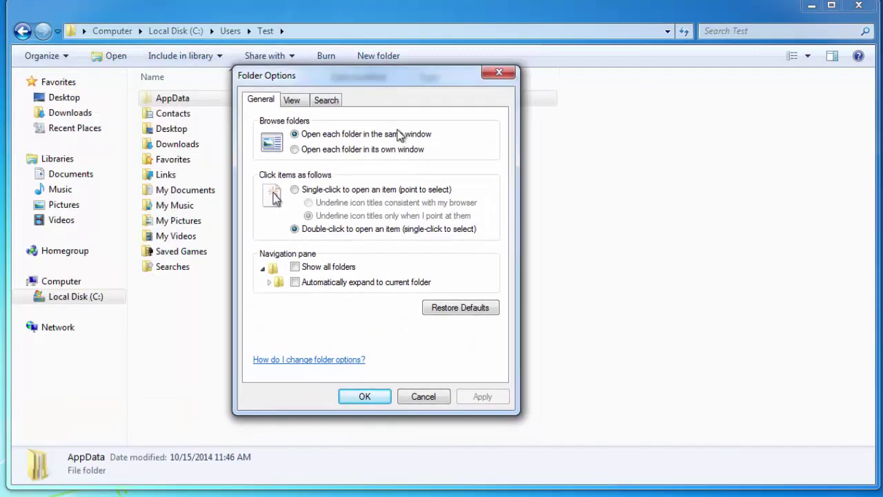
pyautogui.click(293, 101)
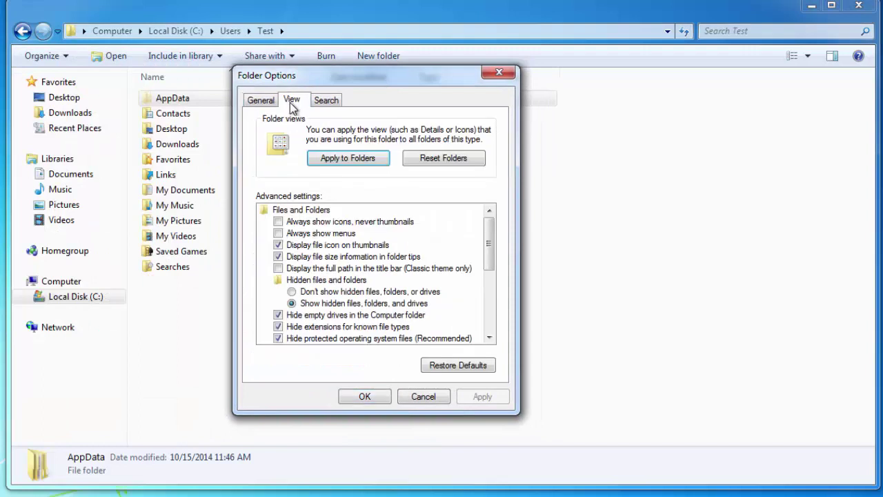
pyautogui.click(296, 305)
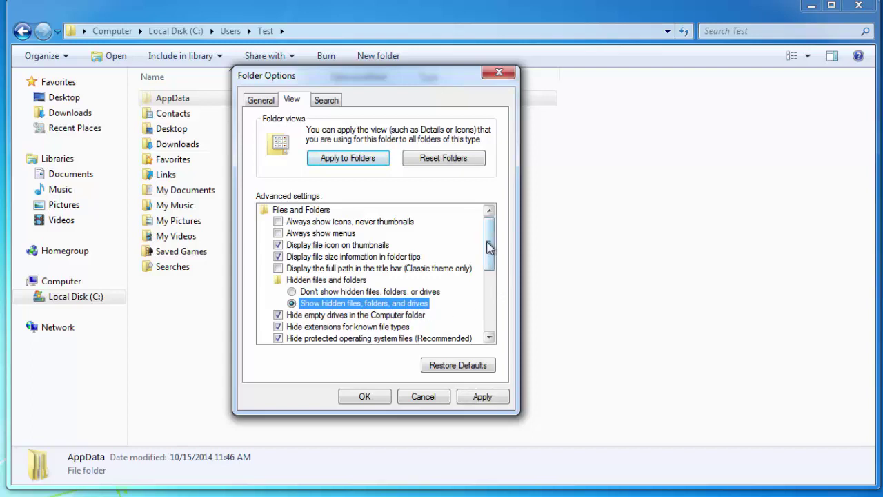
pyautogui.moveTo(492, 238); pyautogui.dragTo(486, 256)
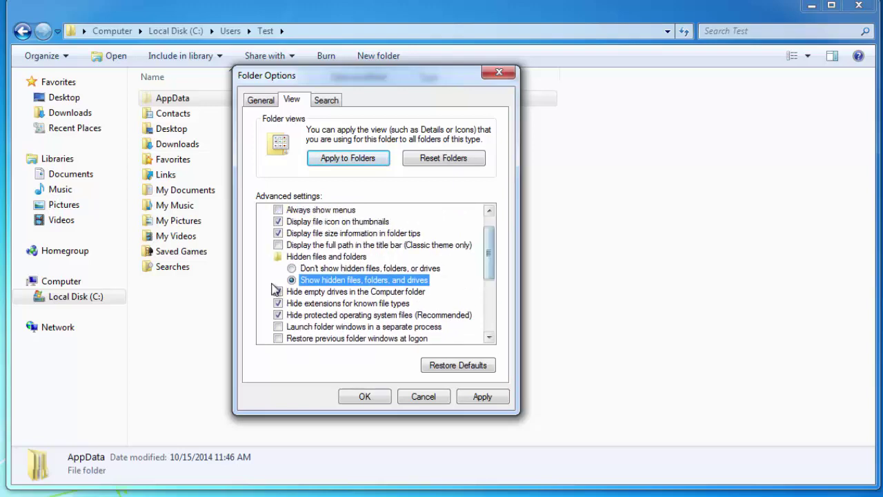
pyautogui.click(491, 397)
pyautogui.click(373, 401)
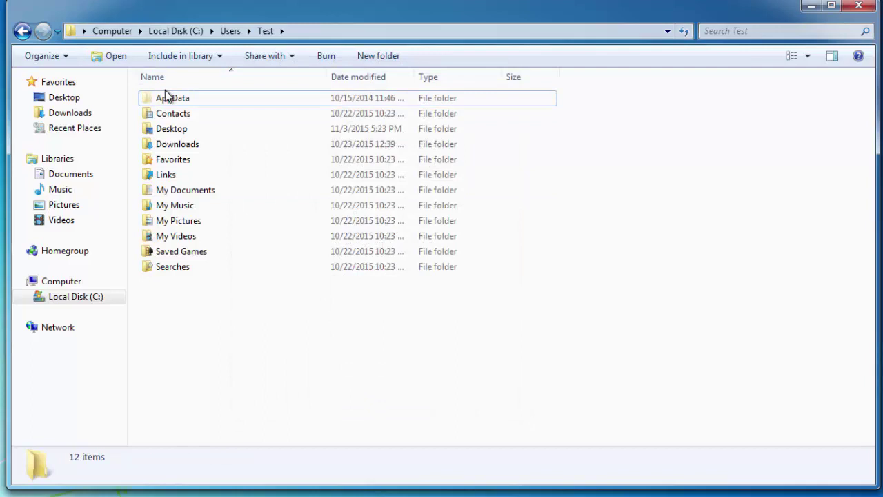
# Open the AppData\Local\Temp folder.
pyautogui.doubleClick(166, 97)
pyautogui.doubleClick(173, 129)
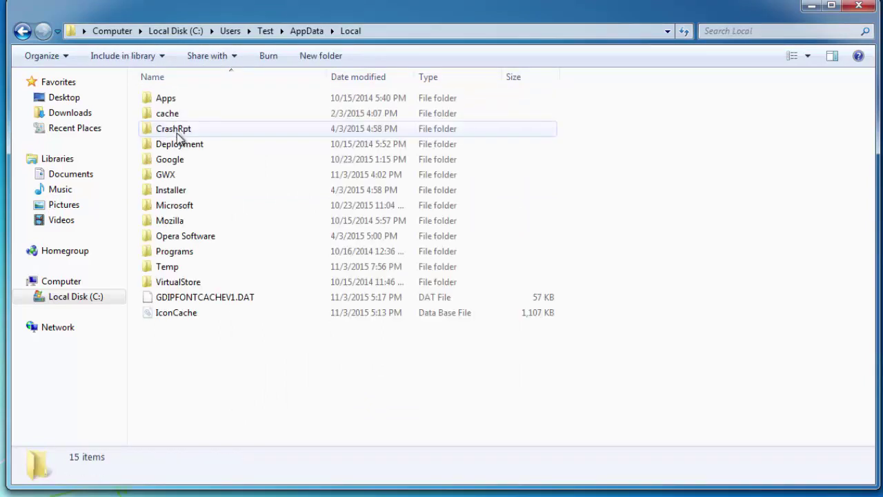
pyautogui.doubleClick(173, 265)
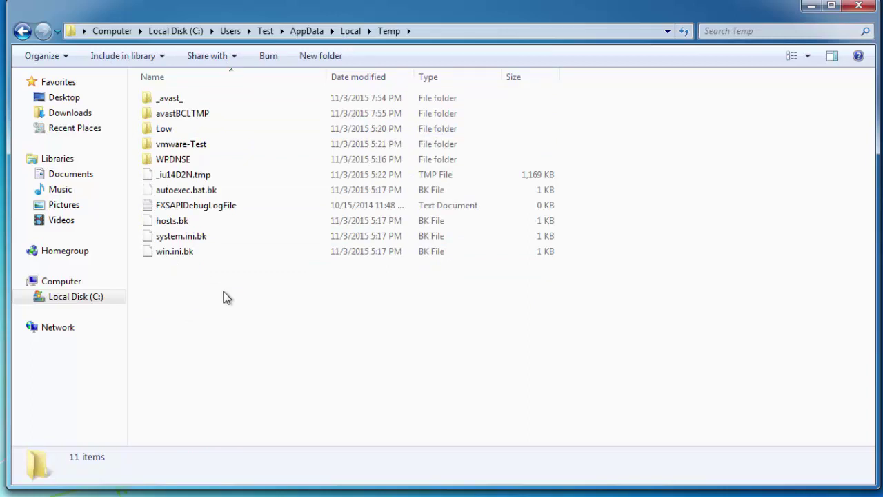
# Delete all 11 Temp items except the in-use FXSAPIDebugLogFile, then close Explorer.
pyautogui.hotkey('ctrl', 'a')
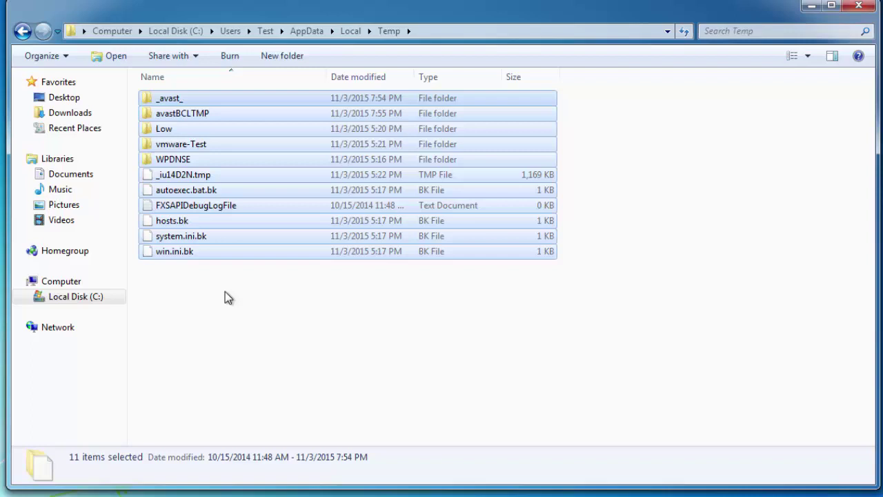
pyautogui.press('Delete')
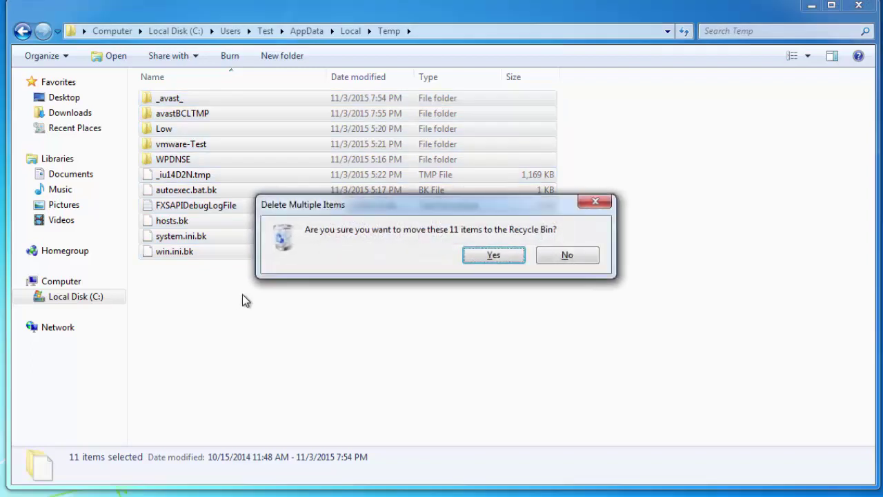
pyautogui.click(491, 256)
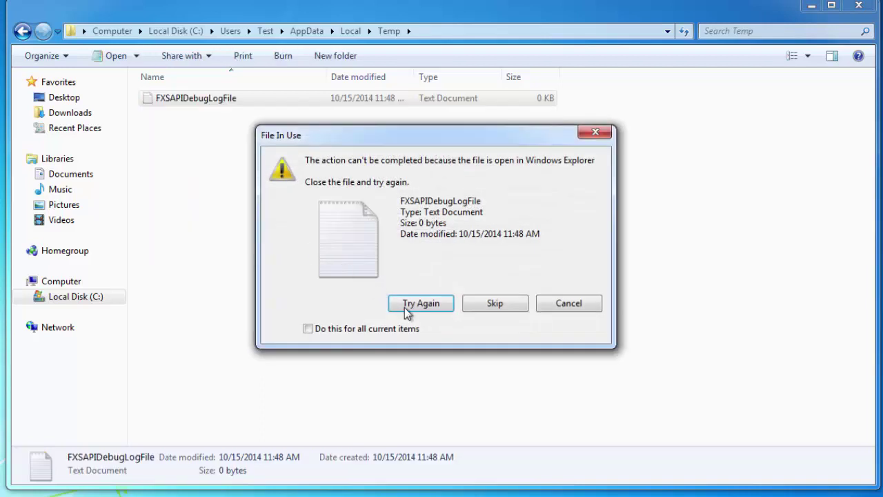
pyautogui.click(509, 300)
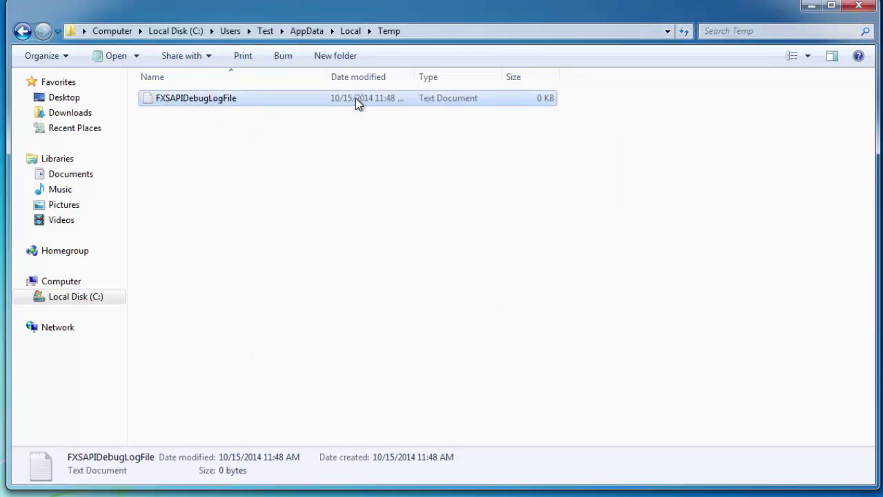
pyautogui.click(858, 5)
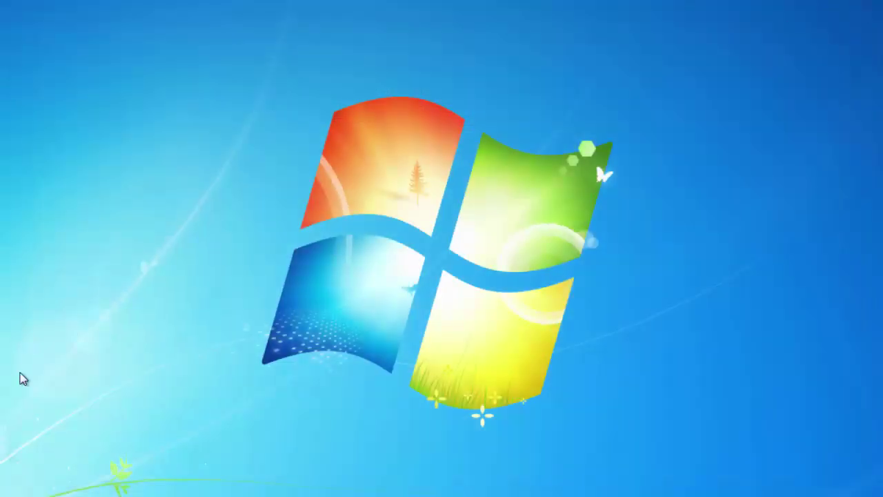